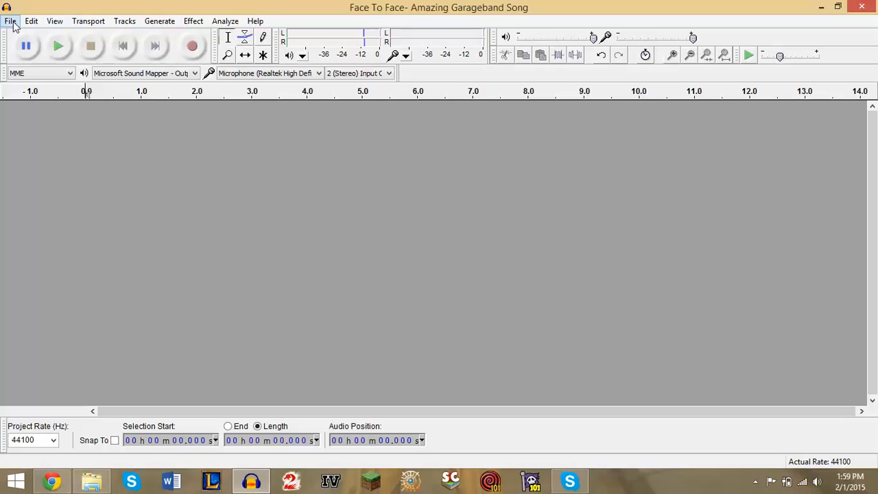
{"action": "left_click", "coordinate": [13, 22]}
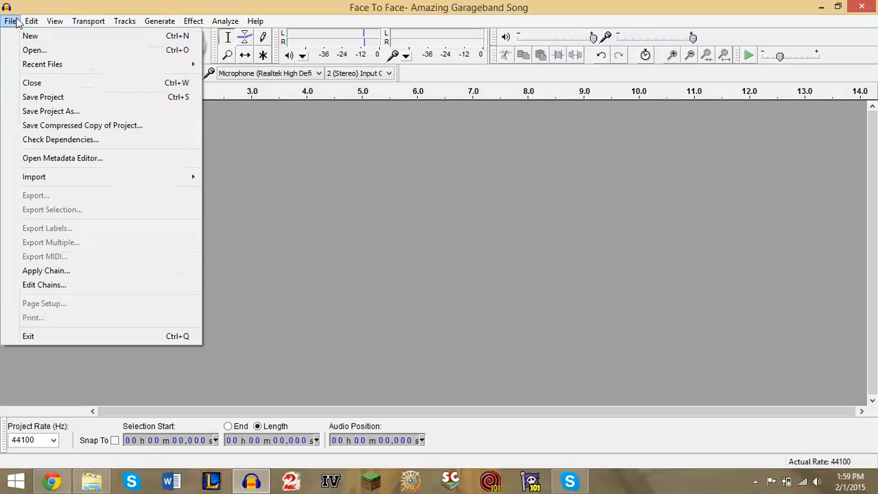
{"action": "mouse_move", "coordinate": [148, 179]}
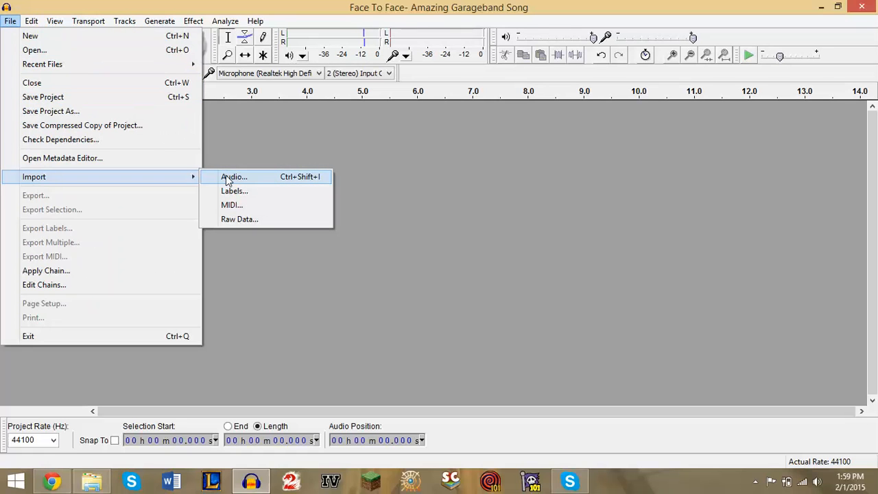
{"action": "left_click", "coordinate": [238, 120]}
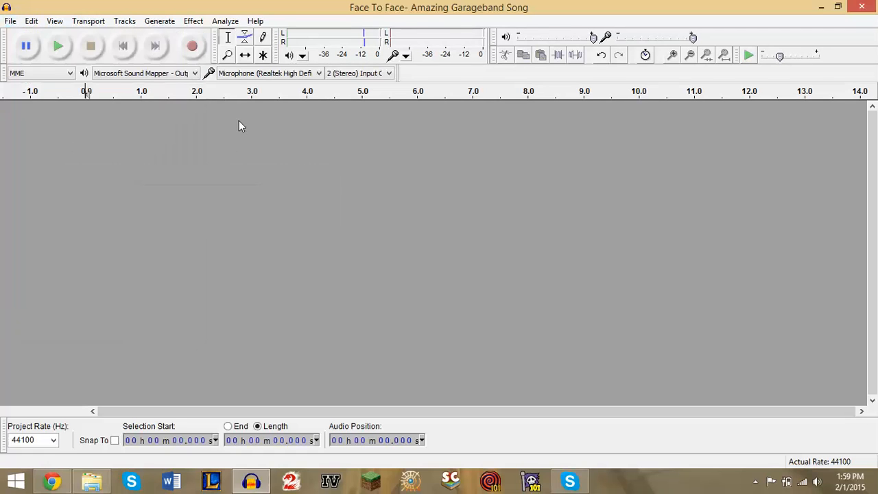
Step: Switch to File Explorer and open the user's Downloads folder on drive C, sorted with the newest files first
{"action": "left_click", "coordinate": [91, 481]}
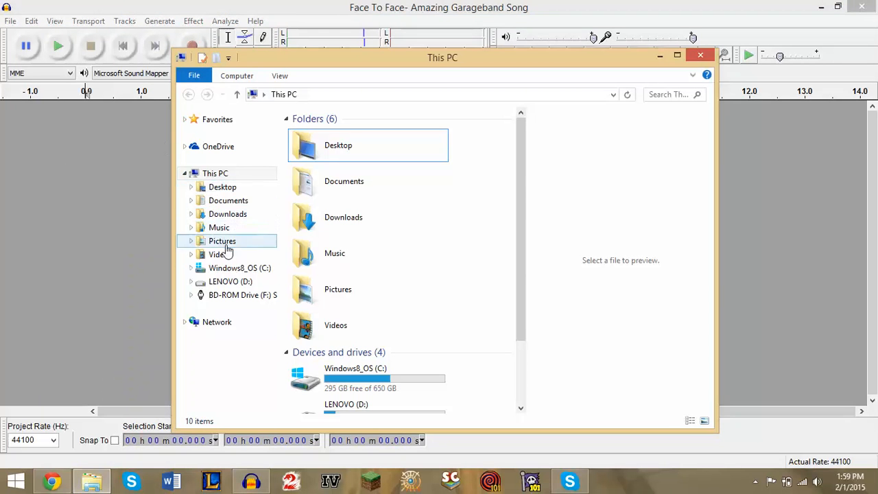
{"action": "double_click", "coordinate": [342, 374]}
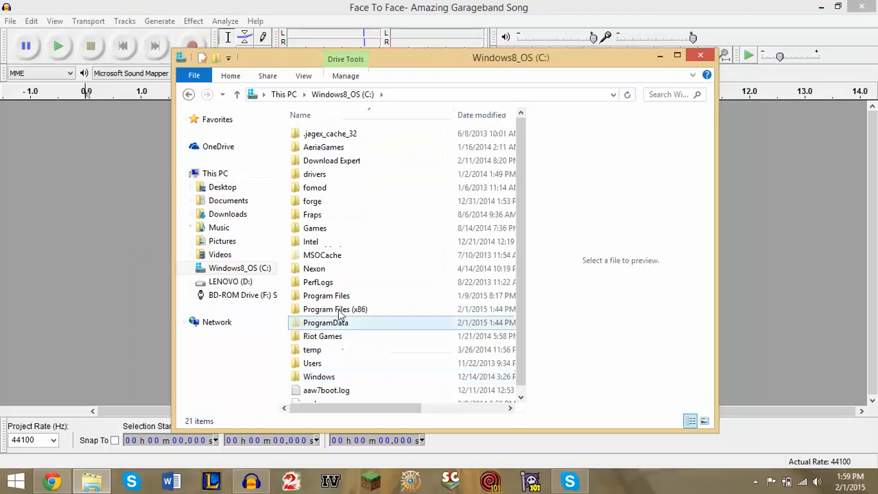
{"action": "double_click", "coordinate": [328, 363]}
{"action": "double_click", "coordinate": [332, 151]}
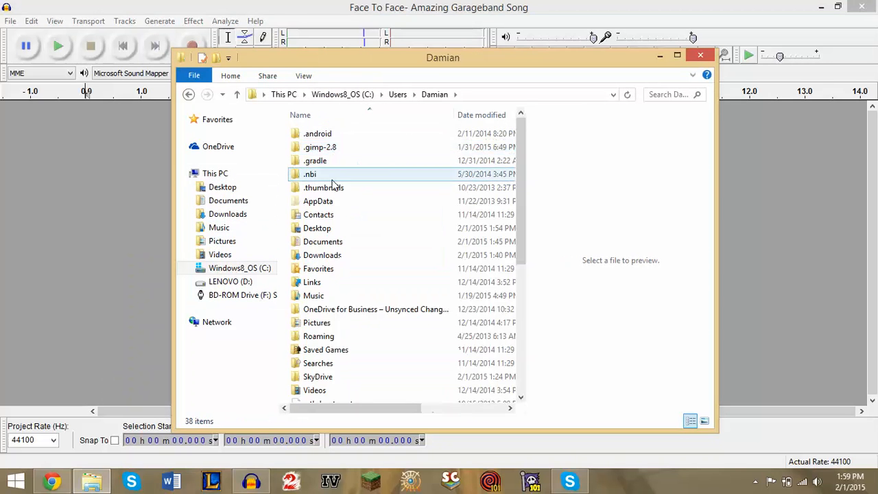
{"action": "left_click", "coordinate": [336, 260]}
{"action": "double_click", "coordinate": [336, 262]}
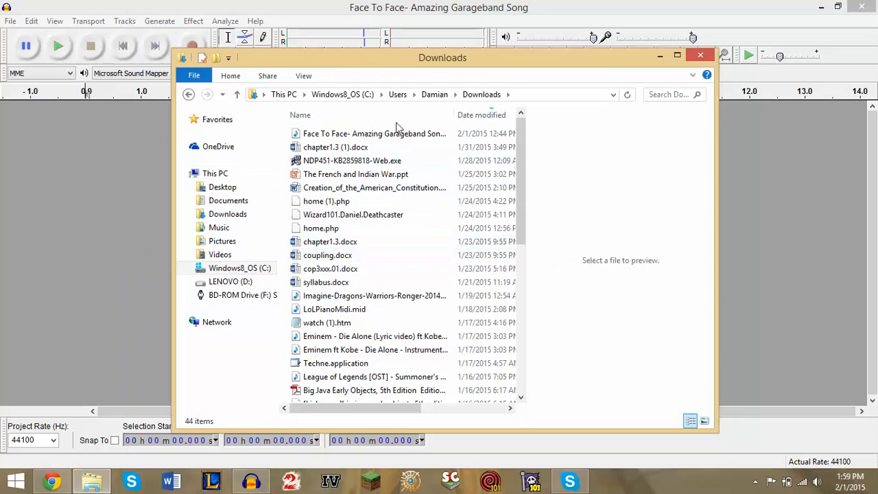
{"action": "left_click", "coordinate": [472, 116]}
{"action": "left_click", "coordinate": [472, 116]}
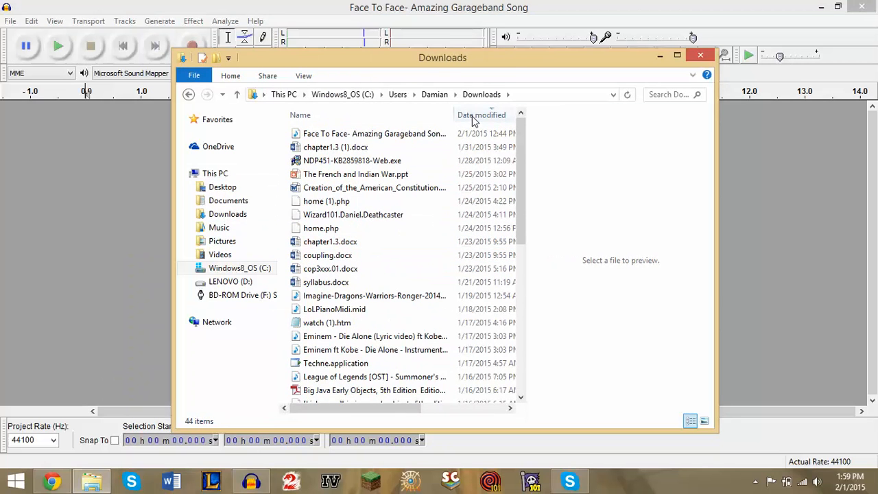
Step: Import the "Face To Face- Amazing Garageband Song" file from Downloads into the Audacity project and play its opening
{"action": "left_click", "coordinate": [370, 133]}
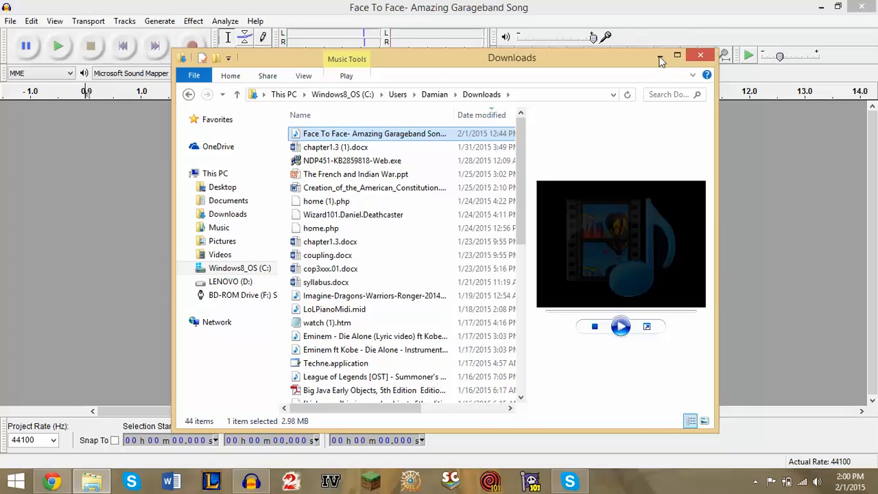
{"action": "left_click", "coordinate": [98, 357]}
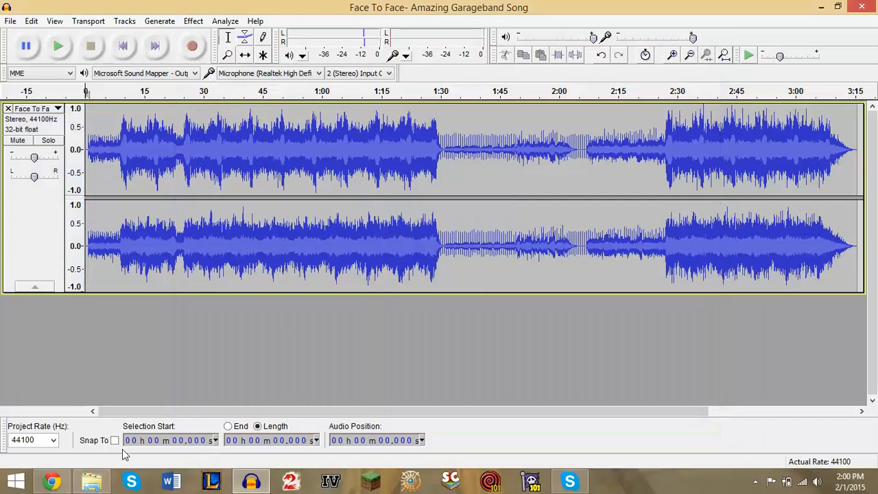
{"action": "right_click", "coordinate": [91, 481]}
{"action": "left_click", "coordinate": [57, 453]}
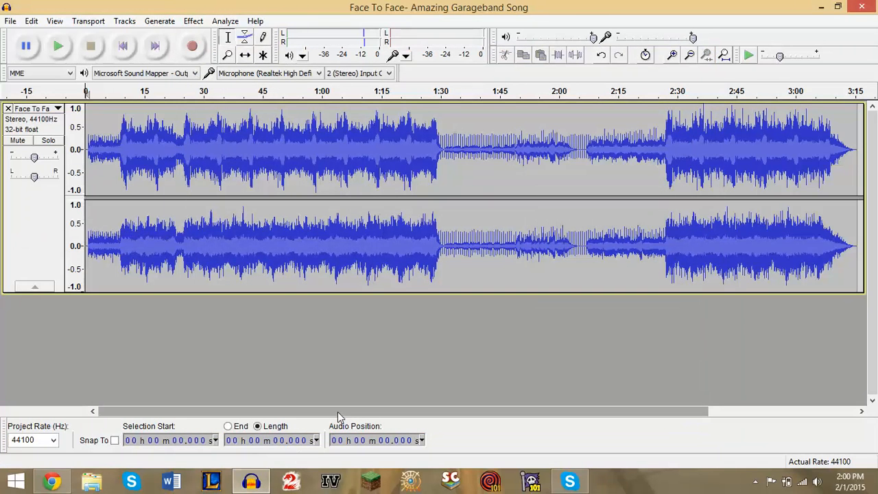
{"action": "left_click", "coordinate": [58, 47]}
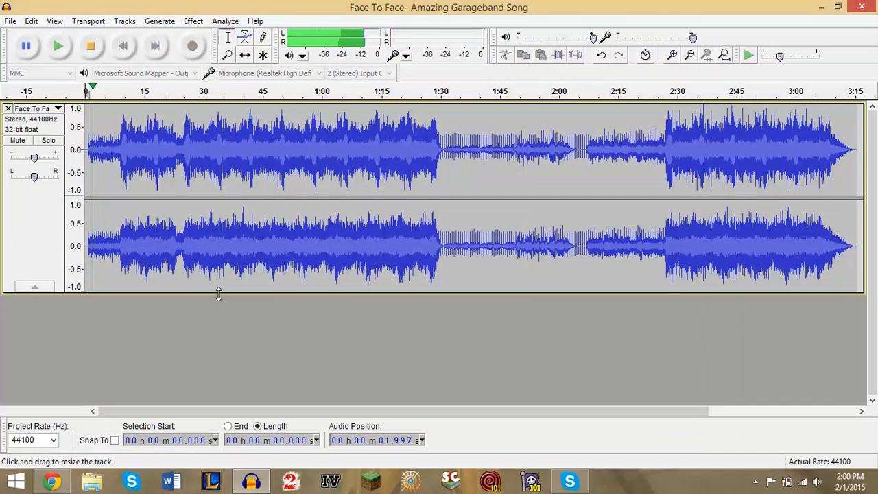
{"action": "left_click", "coordinate": [90, 50]}
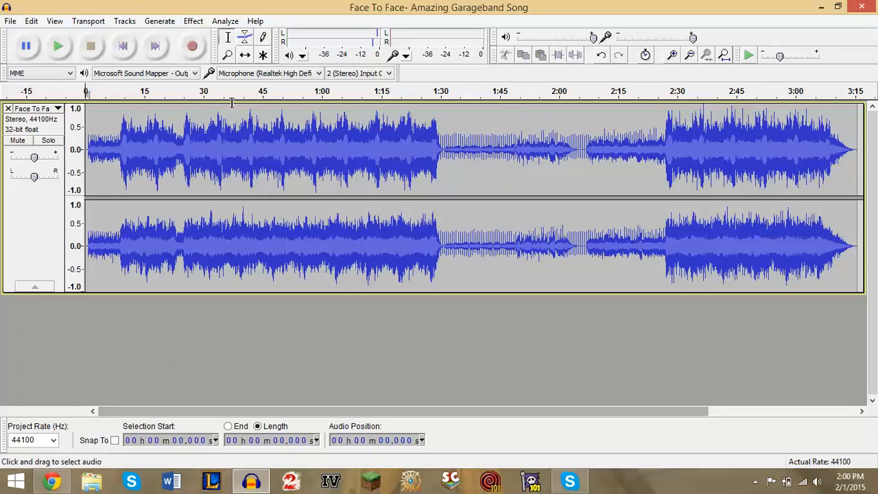
Step: Delete about 0.83 s of silence at the very beginning of the track
{"action": "left_click", "coordinate": [227, 54]}
{"action": "left_click", "coordinate": [99, 186]}
{"action": "left_click", "coordinate": [99, 186]}
{"action": "left_click", "coordinate": [98, 186]}
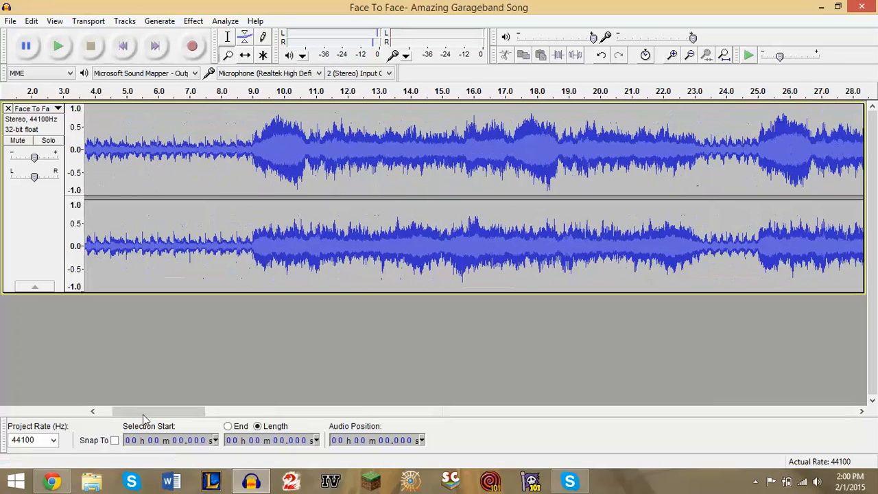
{"action": "left_click_drag", "start_coordinate": [143, 414], "coordinate": [114, 223]}
{"action": "left_click", "coordinate": [114, 224]}
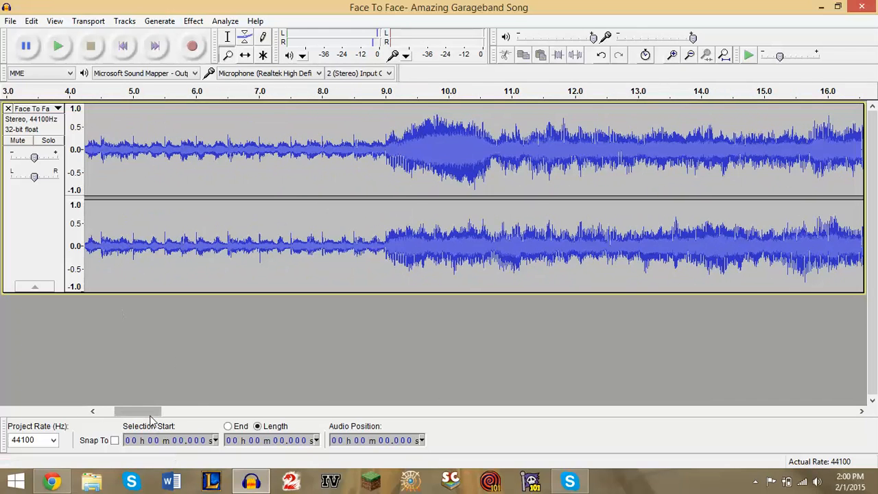
{"action": "left_click_drag", "start_coordinate": [144, 415], "coordinate": [96, 416]}
{"action": "left_click", "coordinate": [227, 36]}
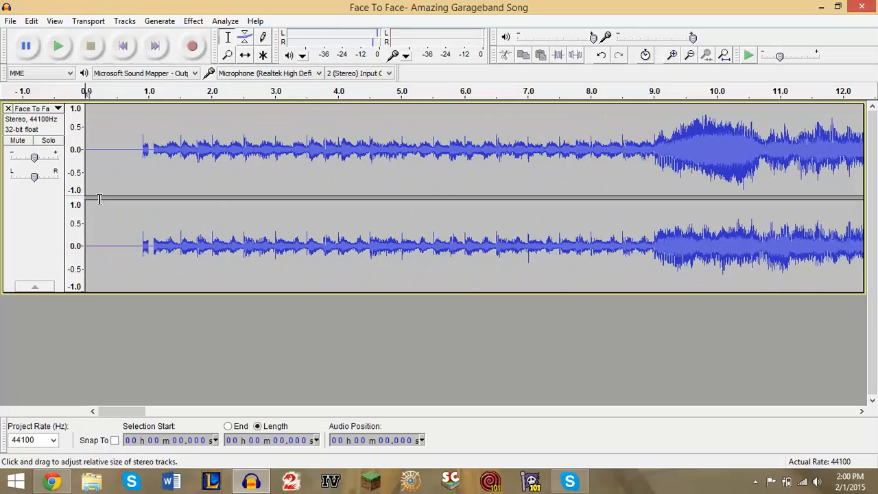
{"action": "left_click_drag", "start_coordinate": [137, 158], "coordinate": [59, 158]}
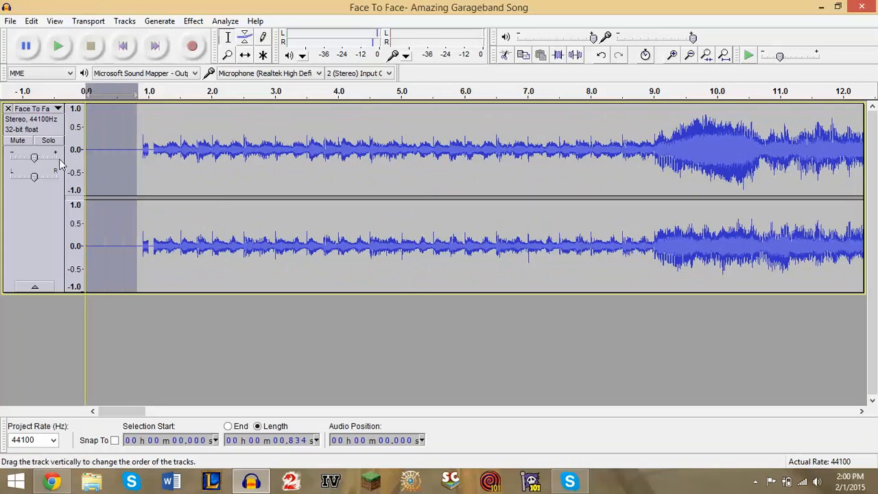
{"action": "key", "text": "Delete"}
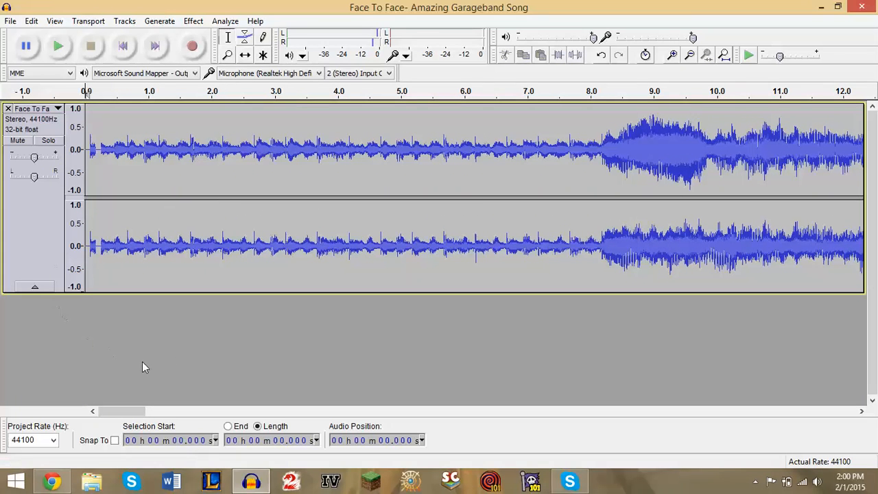
Step: Examine the beginning of the trimmed track up close and preview its playback
{"action": "left_click", "coordinate": [227, 55]}
{"action": "right_click", "coordinate": [213, 167]}
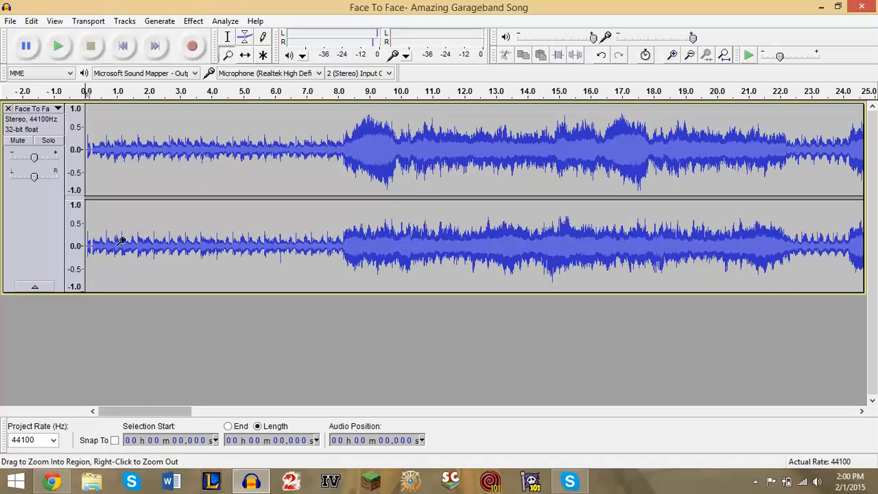
{"action": "left_click", "coordinate": [124, 269]}
{"action": "left_click", "coordinate": [124, 268]}
{"action": "left_click_drag", "start_coordinate": [115, 412], "coordinate": [83, 415]}
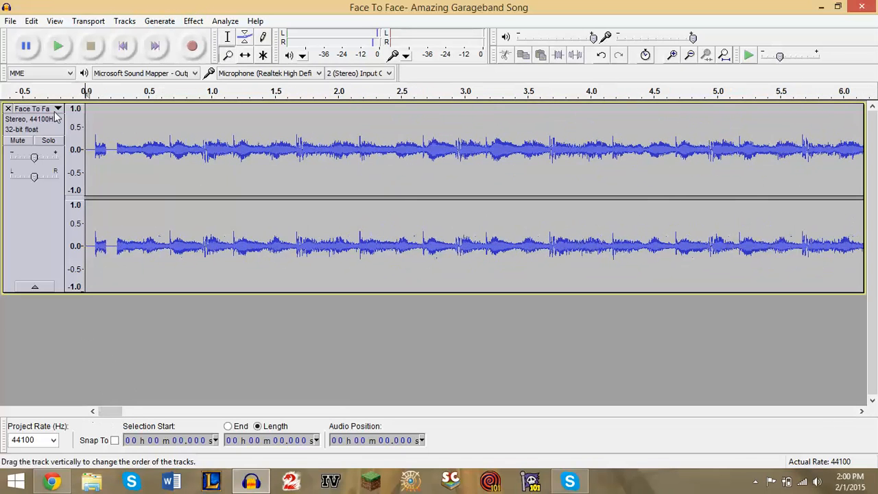
{"action": "key", "text": "space"}
{"action": "key", "text": "space"}
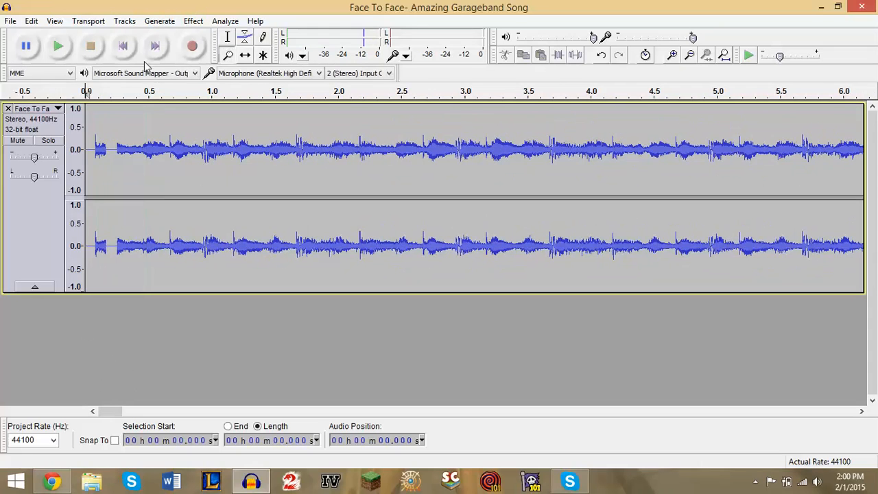
Step: Try deleting the first 0.254 s with the short isolated sound, undo the deletion, and replay that section
{"action": "left_click", "coordinate": [229, 37]}
{"action": "left_click_drag", "start_coordinate": [116, 147], "coordinate": [79, 150]}
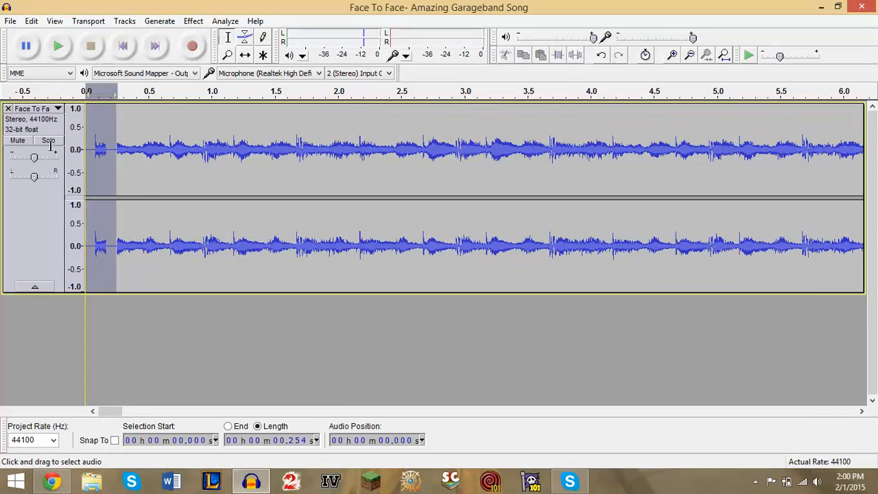
{"action": "key", "text": "Delete"}
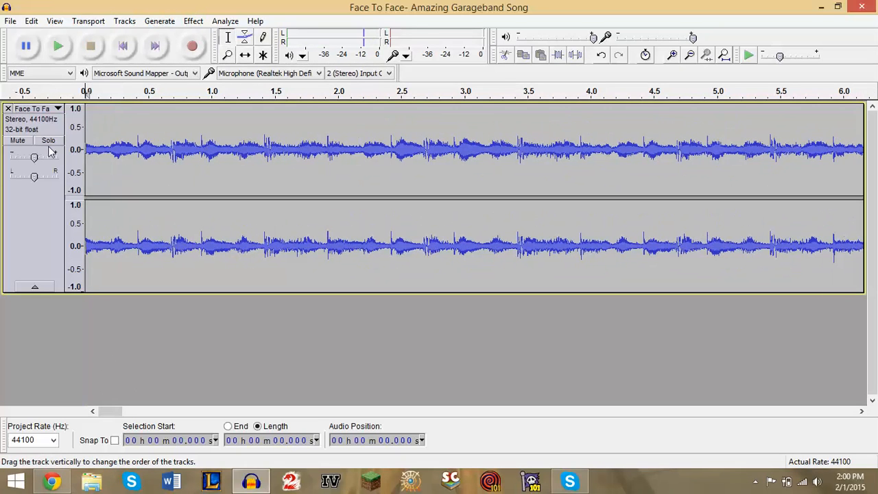
{"action": "left_click", "coordinate": [61, 40]}
{"action": "left_click", "coordinate": [84, 47]}
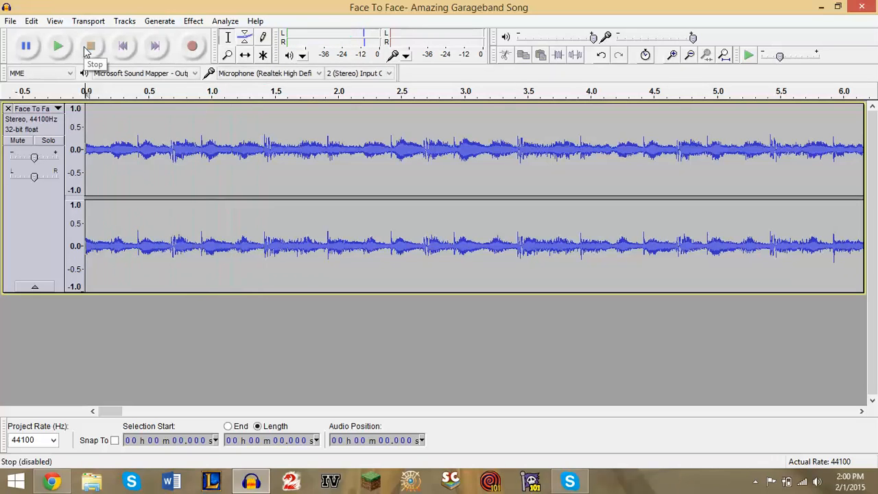
{"action": "key", "text": "ctrl+z"}
{"action": "left_click", "coordinate": [63, 97]}
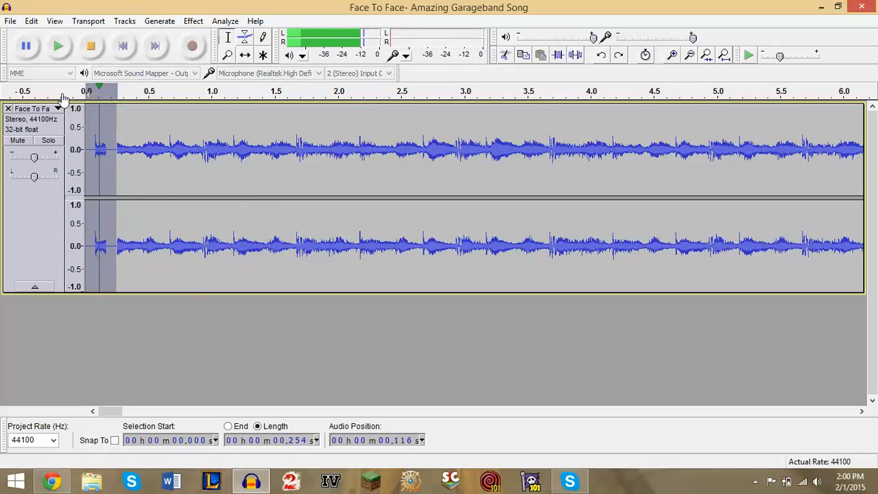
{"action": "key", "text": "space"}
Step: Try removing the short isolated sound at the start with two smaller cuts, the second about 0.036 s
{"action": "left_click", "coordinate": [116, 156]}
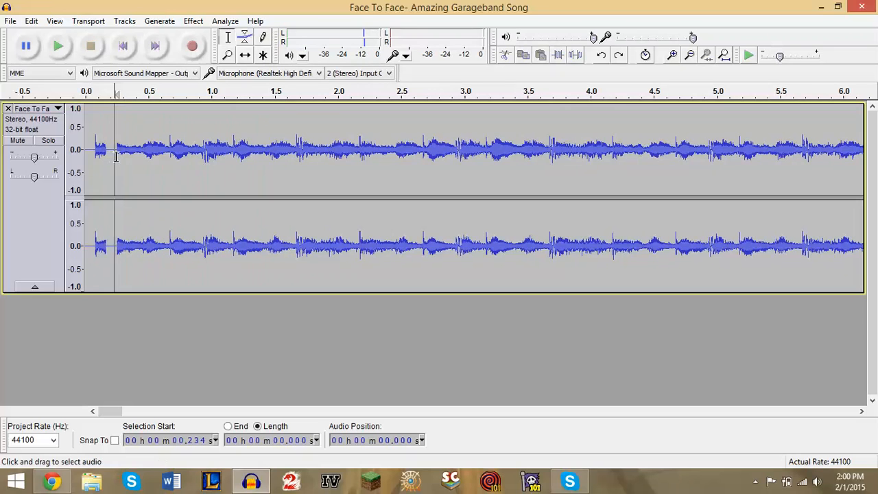
{"action": "left_click_drag", "start_coordinate": [111, 157], "coordinate": [3, 152]}
{"action": "key", "text": "Delete"}
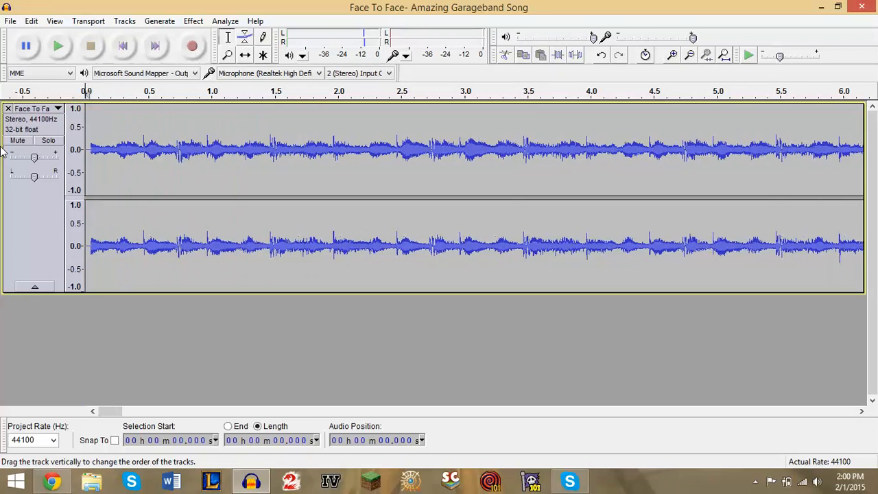
{"action": "left_click", "coordinate": [89, 158]}
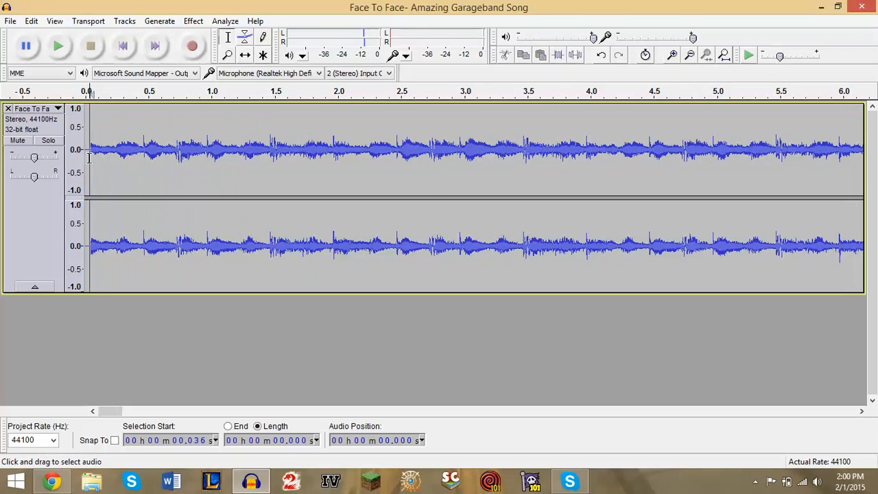
{"action": "left_click_drag", "start_coordinate": [89, 158], "coordinate": [44, 158]}
{"action": "key", "text": "Delete"}
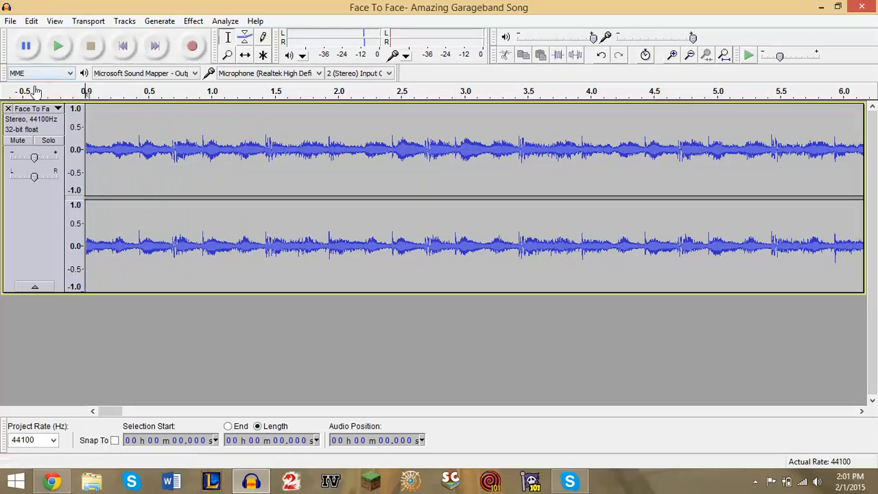
{"action": "left_click", "coordinate": [35, 91]}
{"action": "key", "text": "space"}
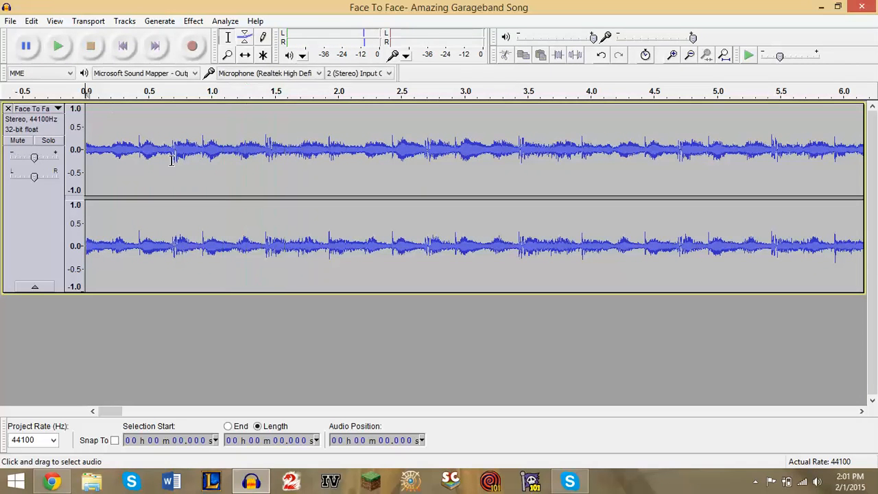
{"action": "key", "text": "ctrl+z"}
Step: Preview the track from about 0.45 s and delete the first 0.056 s of silence before the isolated sound
{"action": "left_click", "coordinate": [141, 279]}
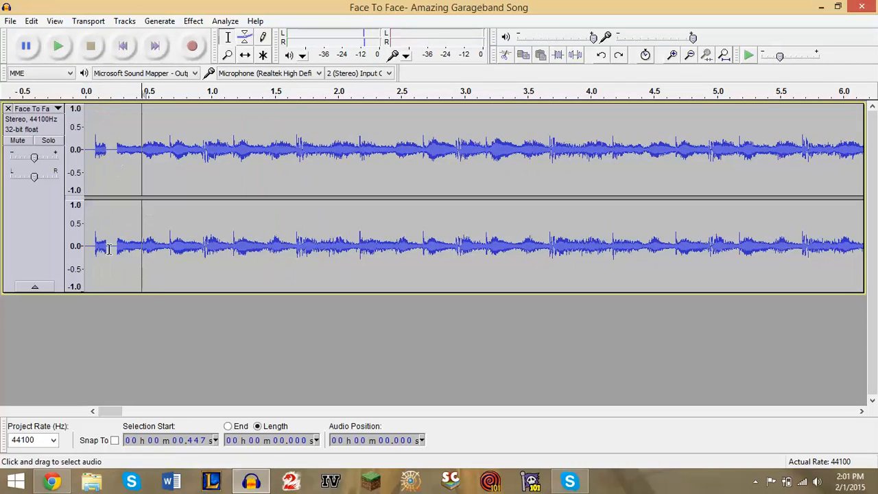
{"action": "key", "text": "space"}
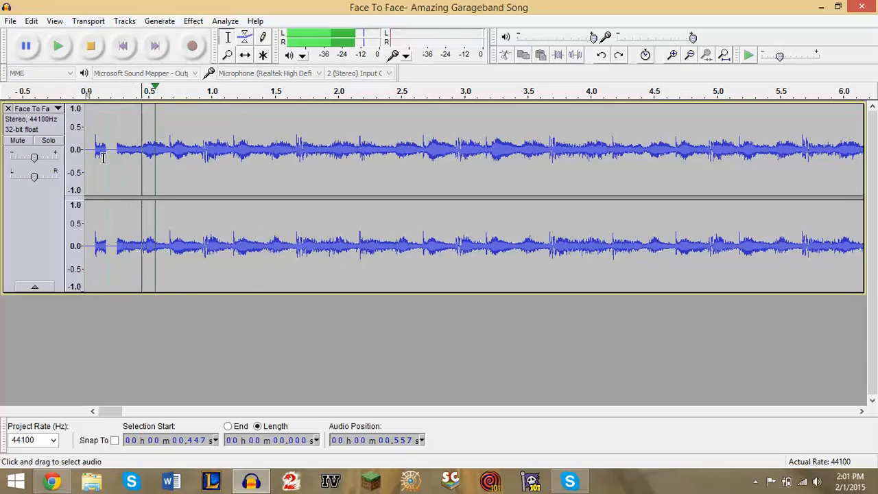
{"action": "key", "text": "space"}
{"action": "left_click_drag", "start_coordinate": [93, 161], "coordinate": [52, 163]}
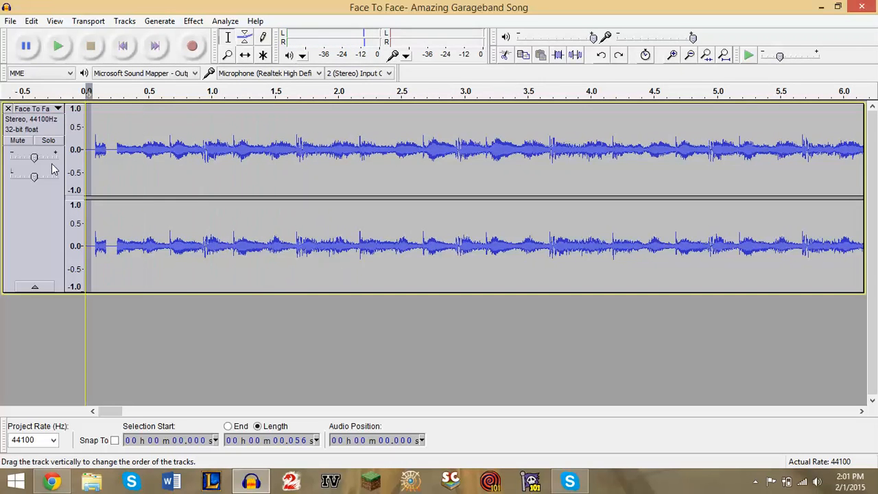
{"action": "key", "text": "Delete"}
Step: Preview the song's ending from about 3:11.3 and delete the silence from about 3:13.37 to the end of the track
{"action": "left_click_drag", "start_coordinate": [110, 411], "coordinate": [857, 406]}
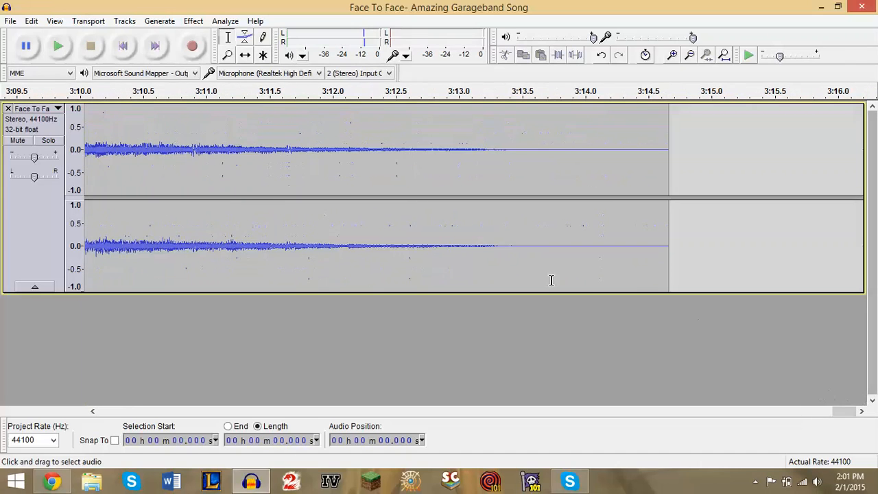
{"action": "left_click", "coordinate": [243, 256]}
{"action": "key", "text": "space"}
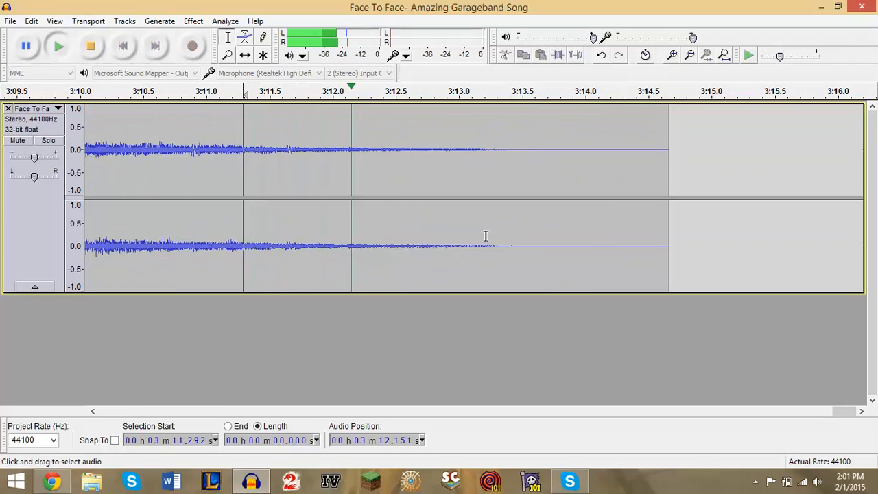
{"action": "key", "text": "space"}
{"action": "left_click_drag", "start_coordinate": [506, 251], "coordinate": [669, 251]}
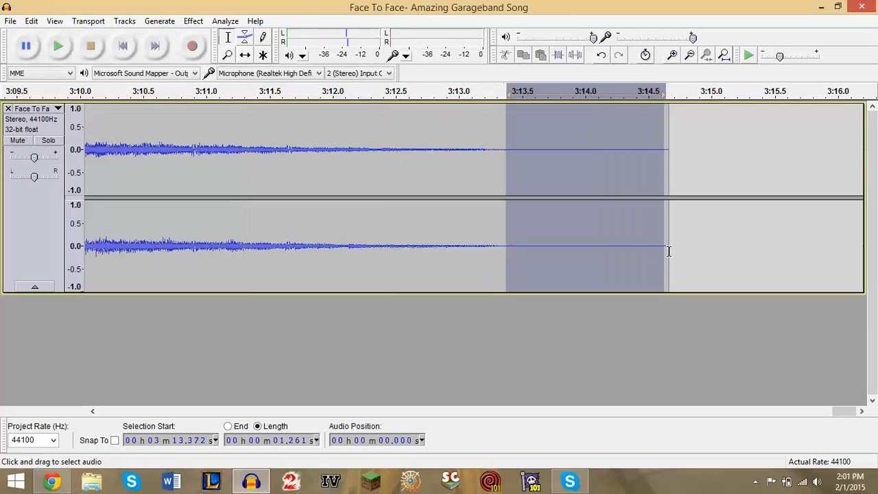
{"action": "key", "text": "Delete"}
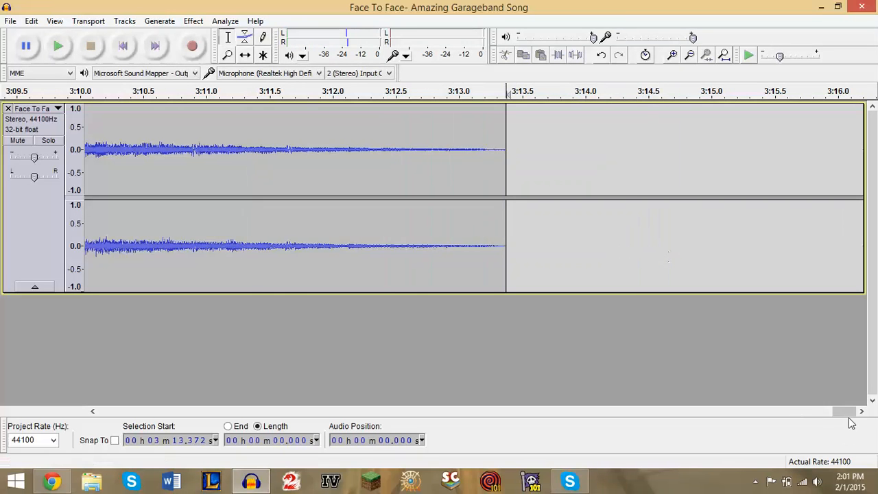
Step: Select the entire song, look at the Amplify effect's settings, and close them without applying the effect
{"action": "left_click_drag", "start_coordinate": [844, 411], "coordinate": [98, 45]}
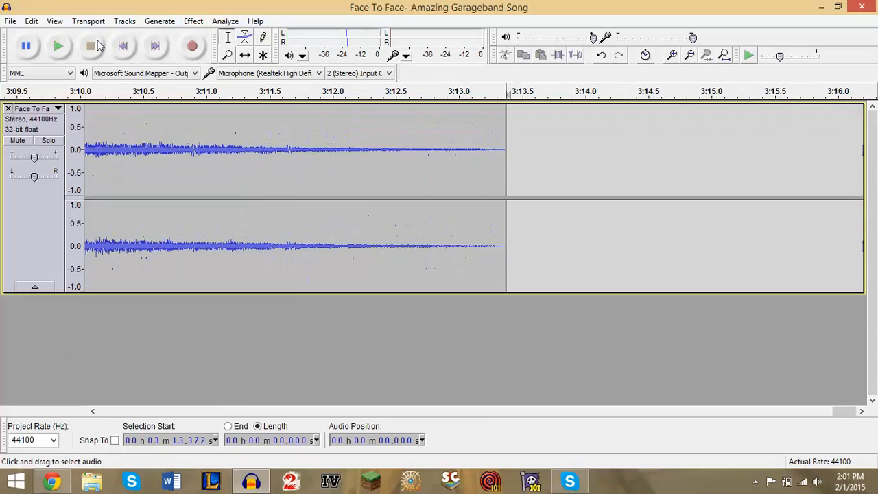
{"action": "left_click", "coordinate": [227, 55]}
{"action": "right_click", "coordinate": [305, 155]}
{"action": "right_click", "coordinate": [308, 157]}
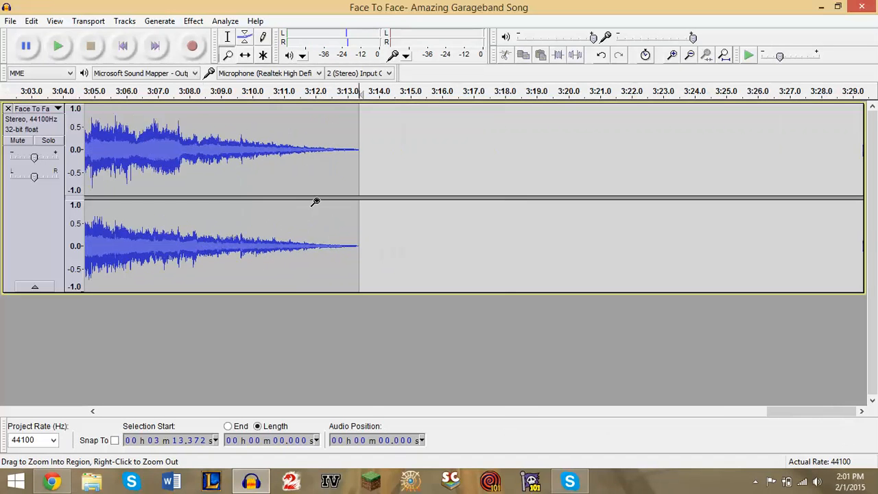
{"action": "left_click_drag", "start_coordinate": [786, 417], "coordinate": [107, 432]}
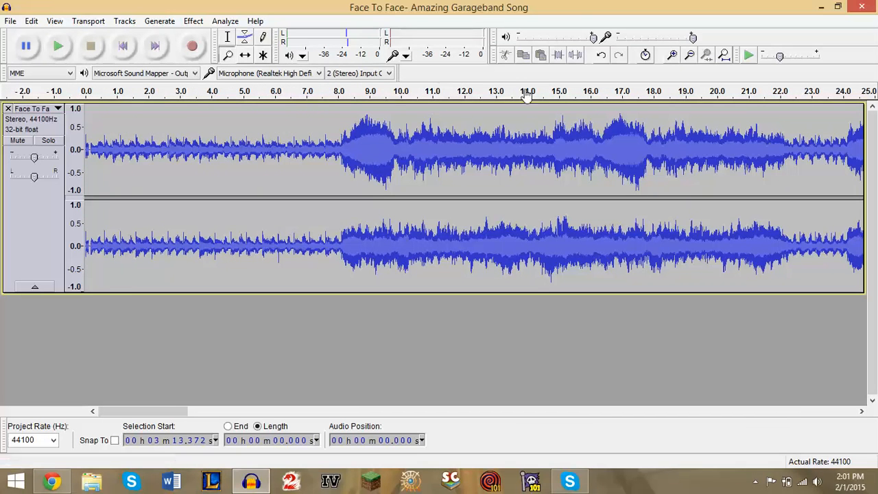
{"action": "left_click", "coordinate": [2, 219]}
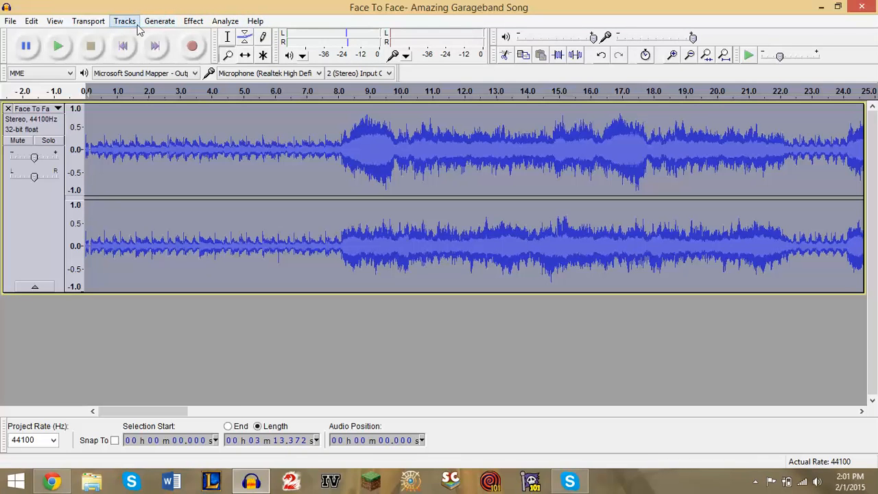
{"action": "left_click", "coordinate": [194, 20]}
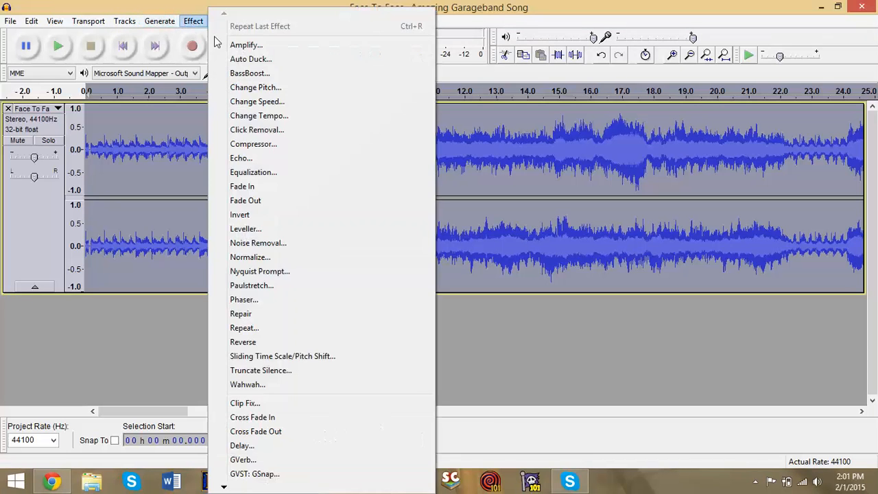
{"action": "left_click", "coordinate": [243, 44]}
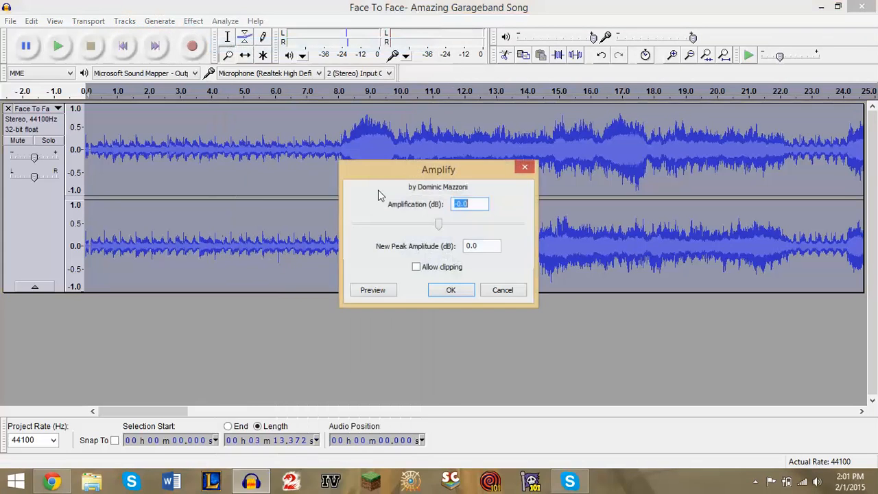
{"action": "left_click", "coordinate": [519, 171]}
Step: Preview the song's opening and stop the playback
{"action": "left_click", "coordinate": [318, 217]}
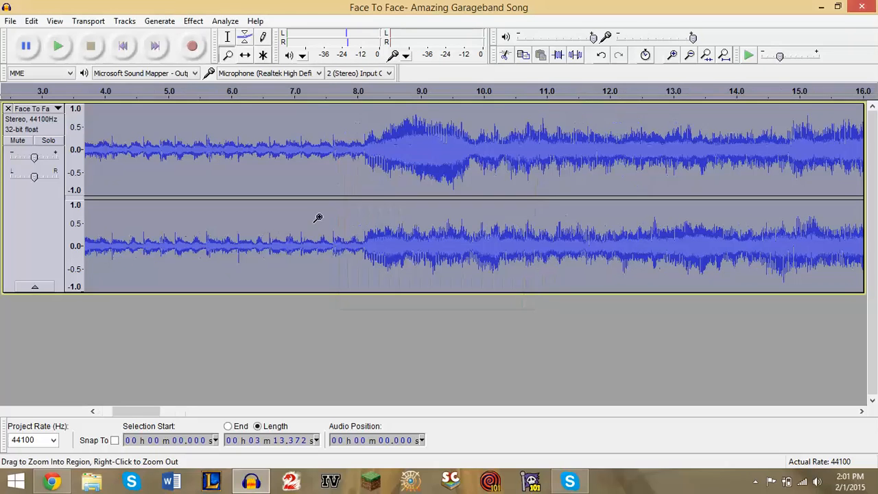
{"action": "left_click_drag", "start_coordinate": [167, 412], "coordinate": [109, 412]}
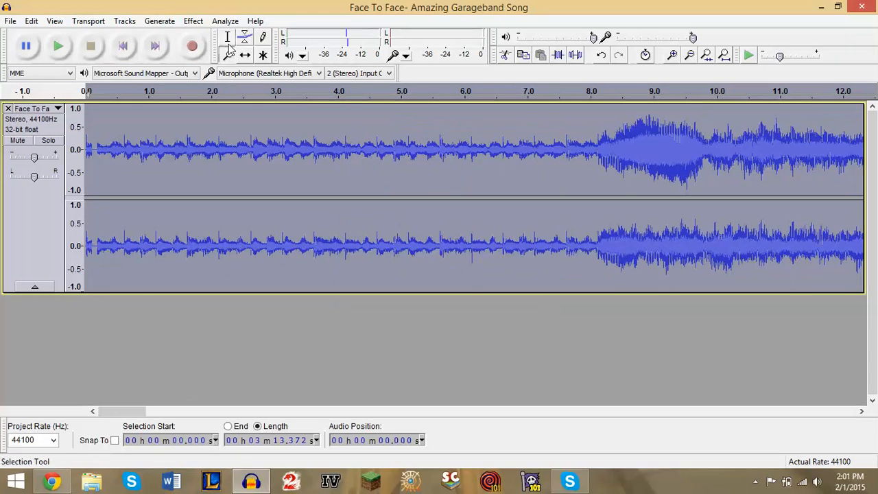
{"action": "left_click", "coordinate": [142, 137]}
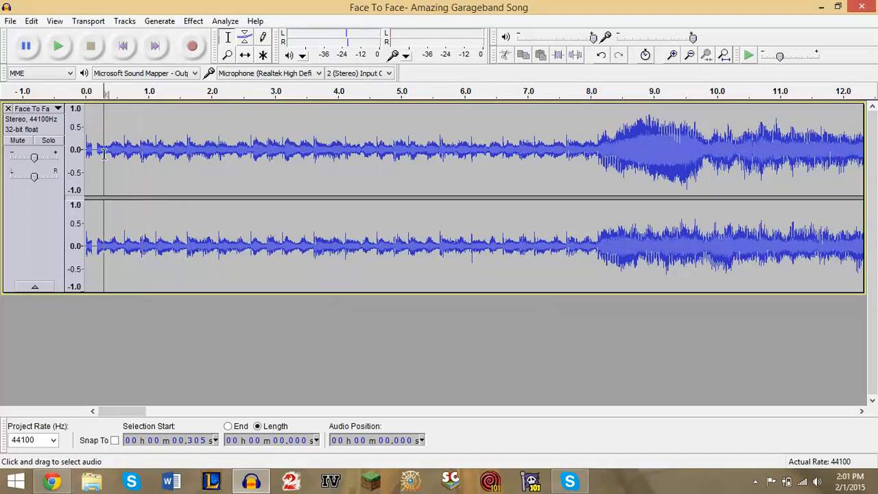
{"action": "left_click_drag", "start_coordinate": [104, 155], "coordinate": [85, 137]}
{"action": "left_click", "coordinate": [47, 91]}
{"action": "left_click", "coordinate": [135, 141]}
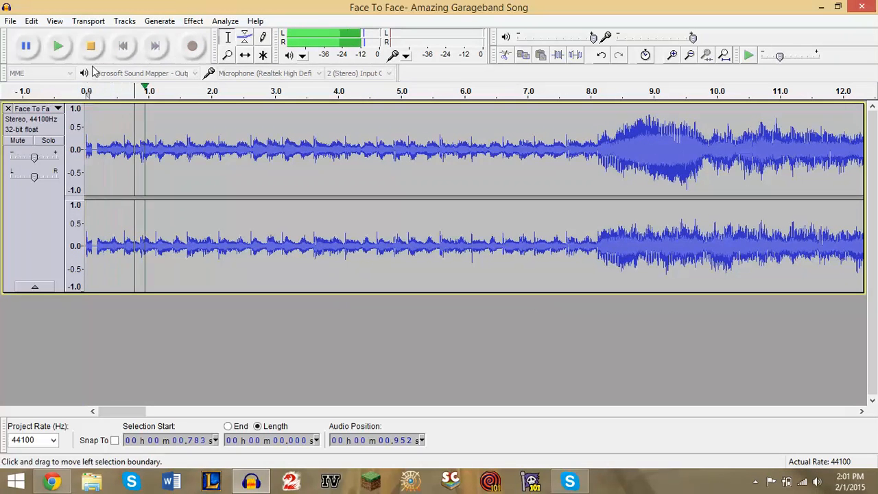
{"action": "left_click", "coordinate": [91, 48]}
Step: Record a new audio track about 19.5 s long over the song, starting from the beginning of the timeline
{"action": "left_click", "coordinate": [123, 53]}
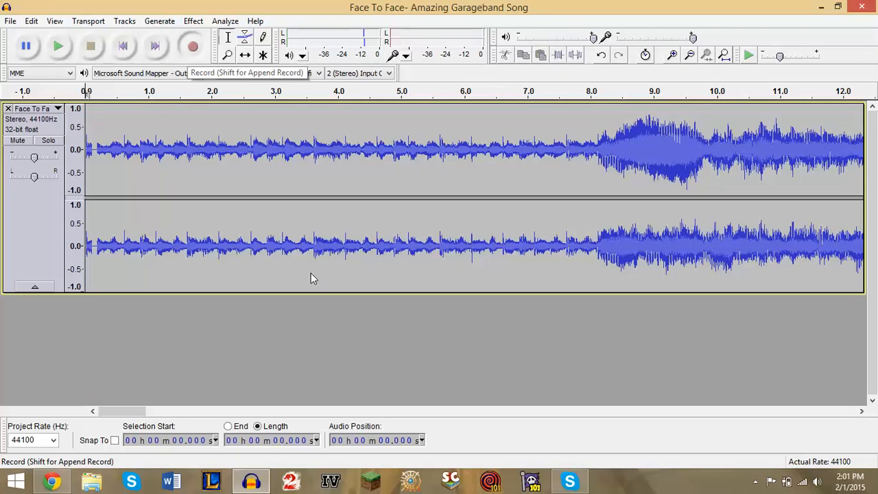
{"action": "key", "text": "r"}
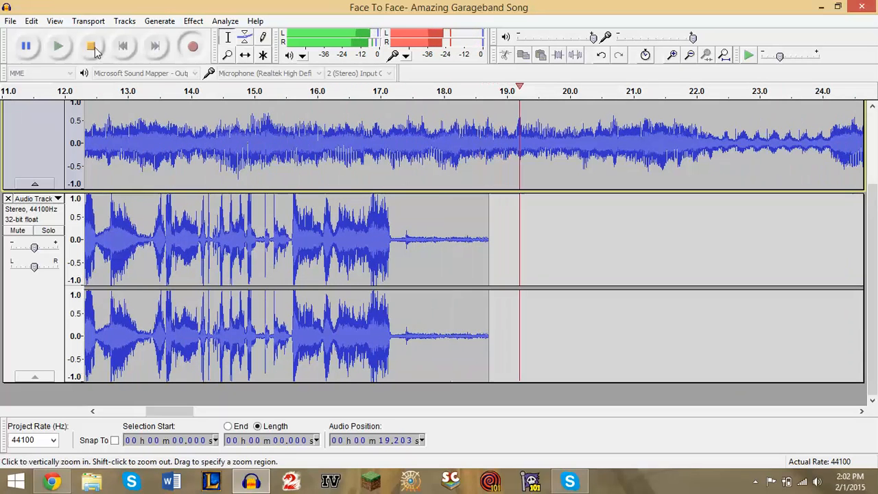
{"action": "left_click", "coordinate": [93, 48]}
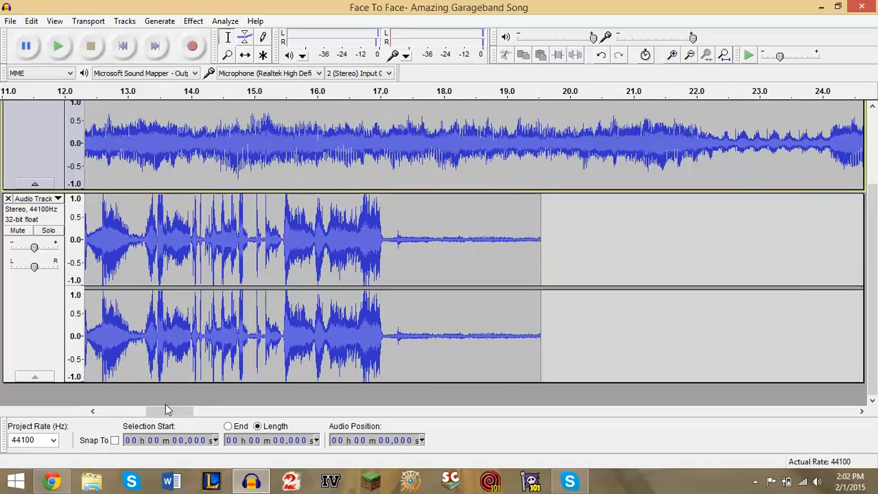
Step: Play the recording together with the song from about 4.5 s and compare the opening waveforms of both tracks
{"action": "left_click_drag", "start_coordinate": [165, 409], "coordinate": [132, 409]}
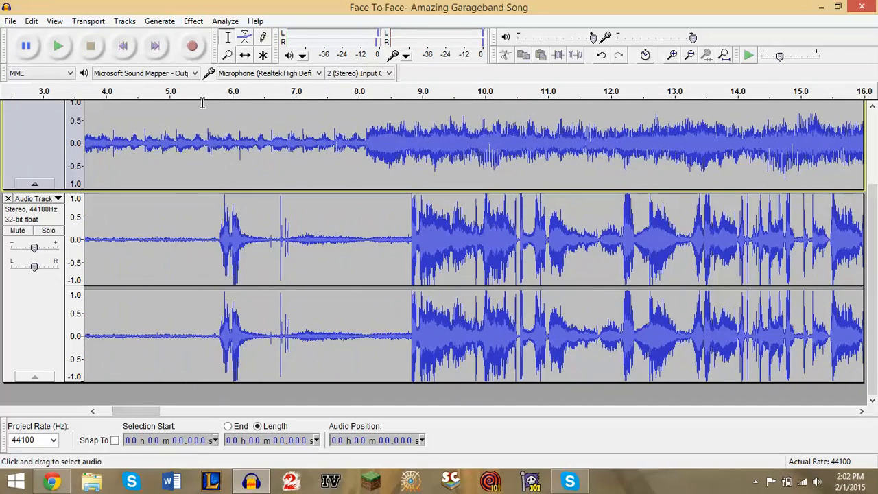
{"action": "left_click", "coordinate": [140, 93]}
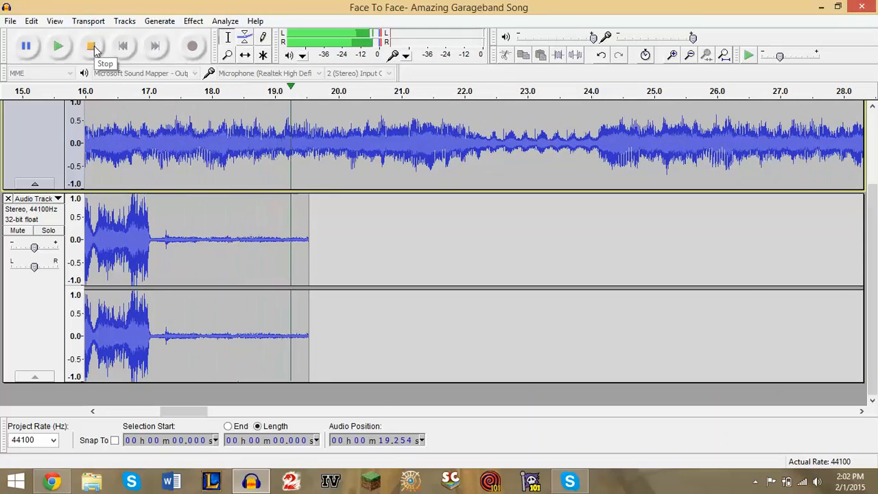
{"action": "left_click", "coordinate": [92, 47]}
{"action": "left_click_drag", "start_coordinate": [192, 412], "coordinate": [130, 411]}
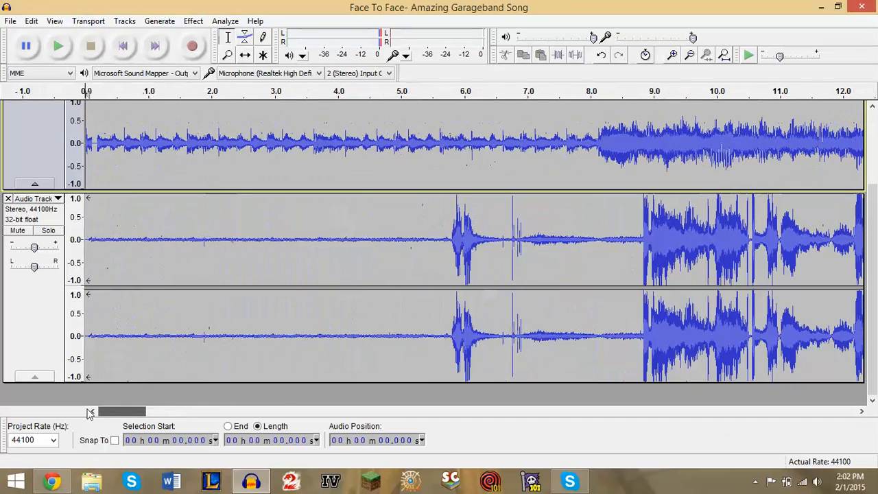
{"action": "left_click_drag", "start_coordinate": [873, 283], "coordinate": [875, 236]}
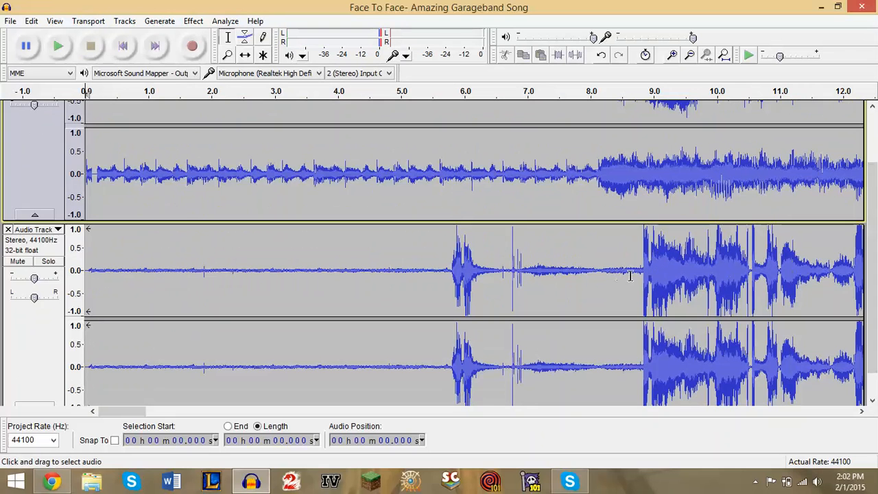
{"action": "left_click_drag", "start_coordinate": [631, 275], "coordinate": [875, 192]}
{"action": "left_click", "coordinate": [803, 273]}
{"action": "left_click_drag", "start_coordinate": [598, 172], "coordinate": [873, 332]}
{"action": "left_click", "coordinate": [698, 301]}
{"action": "left_click_drag", "start_coordinate": [872, 236], "coordinate": [875, 259]}
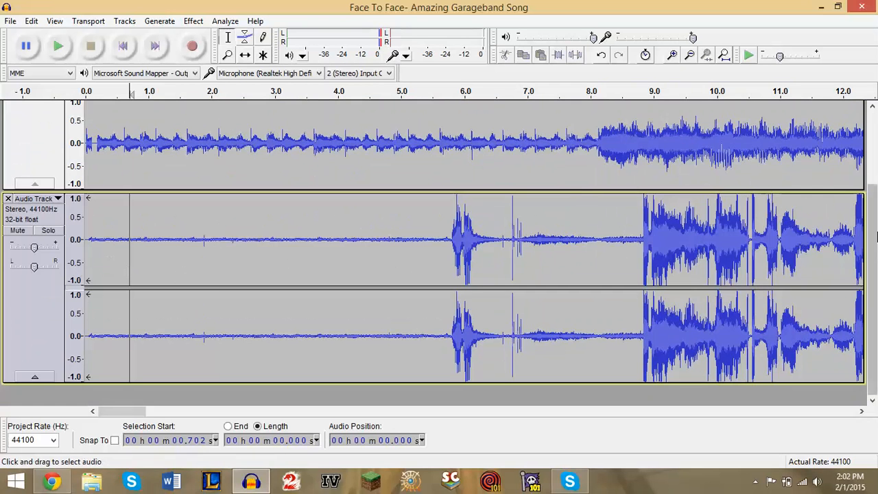
Step: Mute the song track and preview the recorded track alone from about 0.3 s
{"action": "scroll", "coordinate": [75, 168], "scroll_direction": "up", "scroll_amount": 3}
{"action": "left_click", "coordinate": [9, 142]}
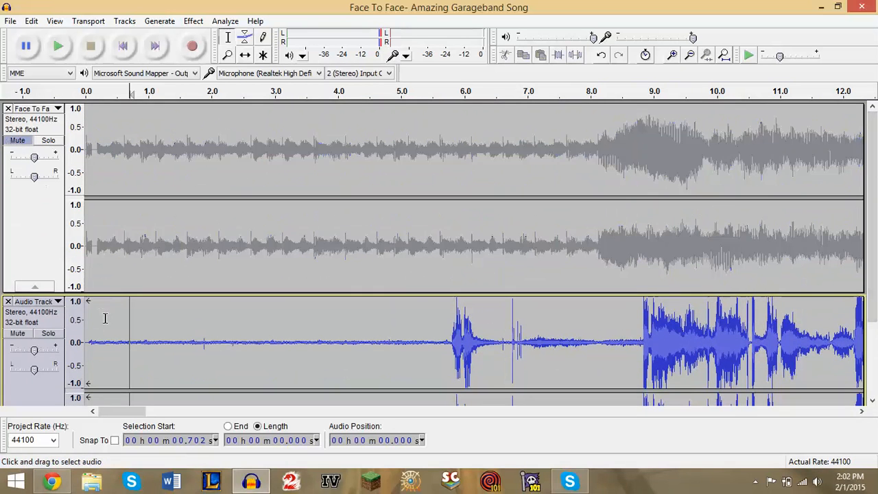
{"action": "left_click", "coordinate": [106, 319]}
{"action": "scroll", "coordinate": [105, 318], "scroll_direction": "down", "scroll_amount": 2}
{"action": "left_click", "coordinate": [59, 46]}
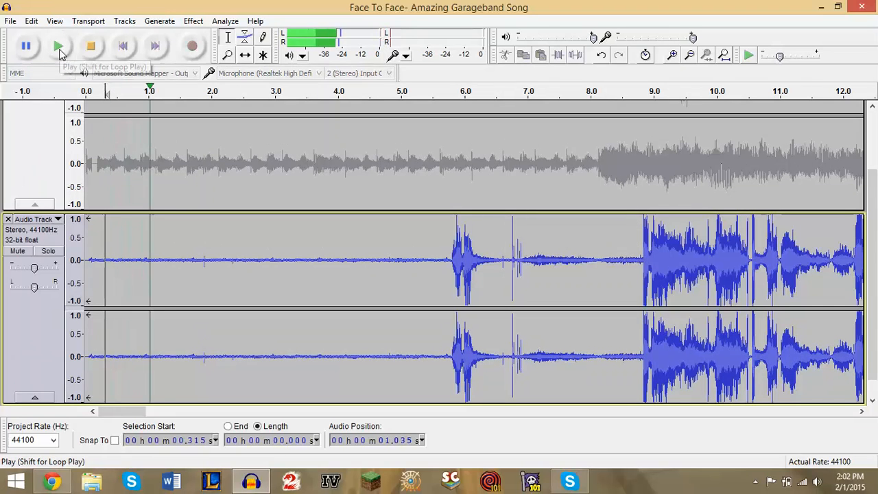
{"action": "left_click", "coordinate": [95, 55]}
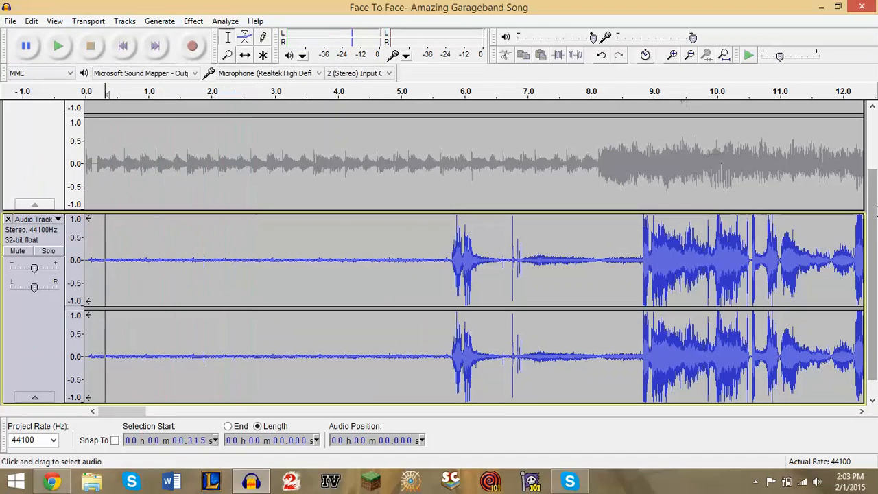
Step: Preview the recorded track from about 5.65 s to find where the wanted vocal part begins
{"action": "scroll", "coordinate": [876, 237], "scroll_direction": "down", "scroll_amount": 1}
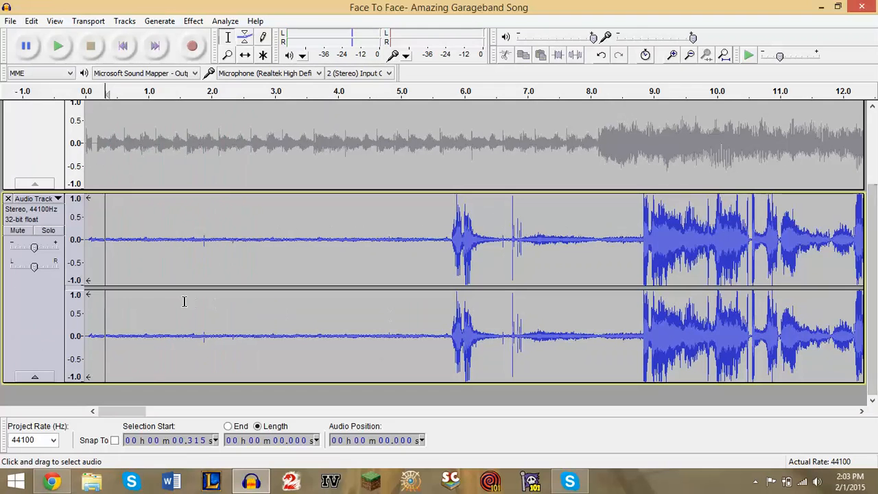
{"action": "left_click", "coordinate": [128, 252]}
{"action": "left_click_drag", "start_coordinate": [134, 252], "coordinate": [354, 261]}
{"action": "left_click", "coordinate": [431, 305]}
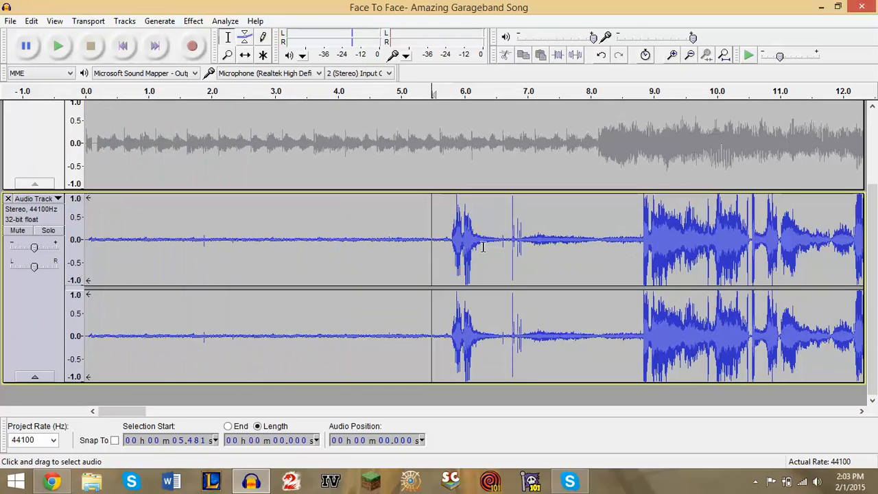
{"action": "left_click", "coordinate": [443, 247]}
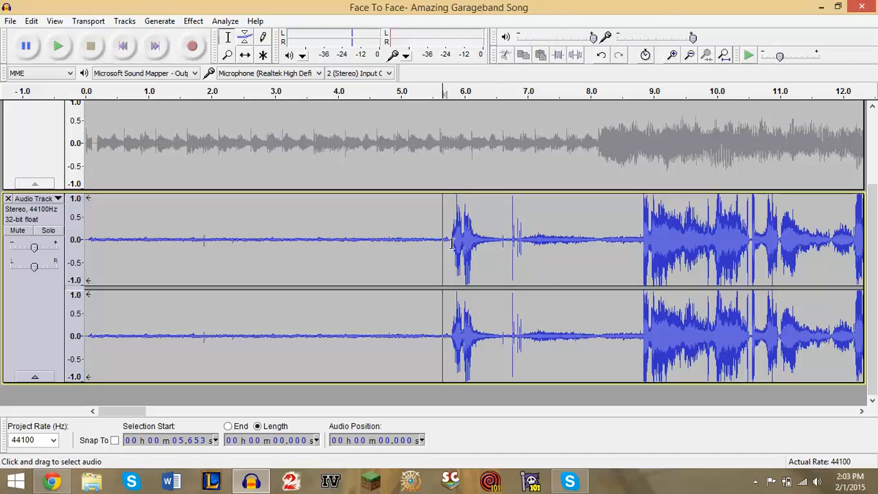
{"action": "key", "text": "space"}
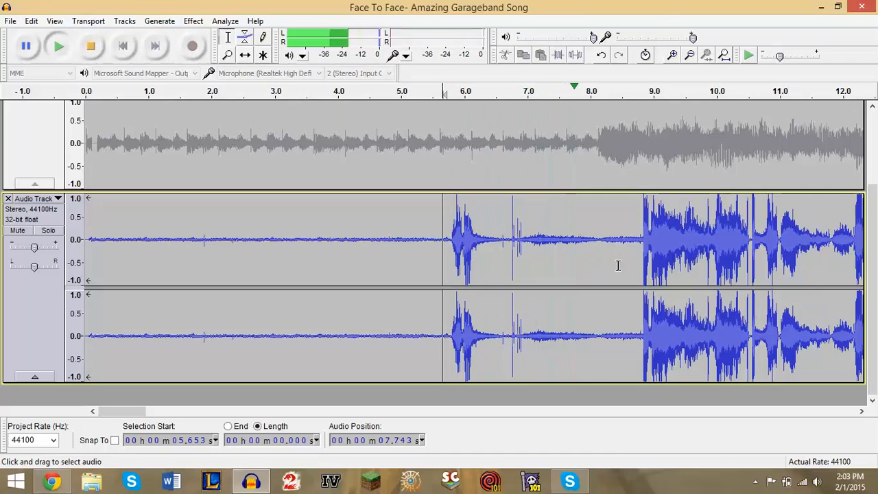
{"action": "key", "text": "space"}
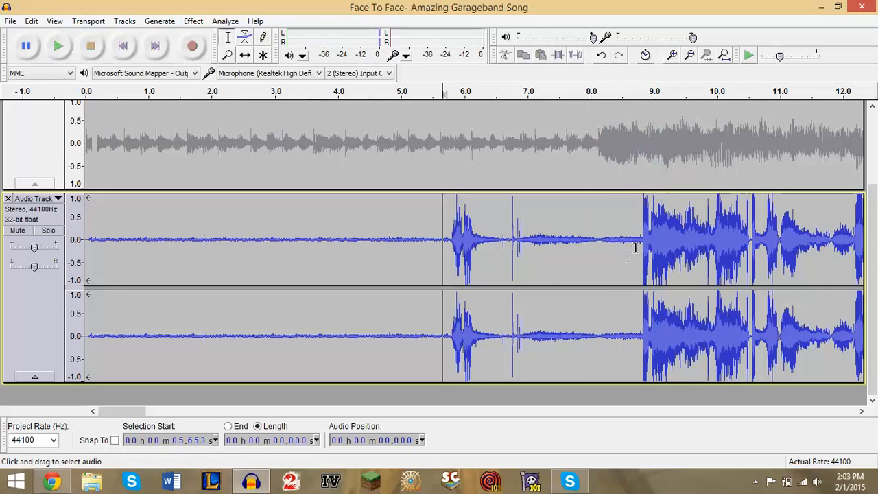
Step: Remove the first 8.765 s of the recorded track with Split Delete so the remaining audio keeps its timing
{"action": "left_click_drag", "start_coordinate": [638, 247], "coordinate": [41, 240]}
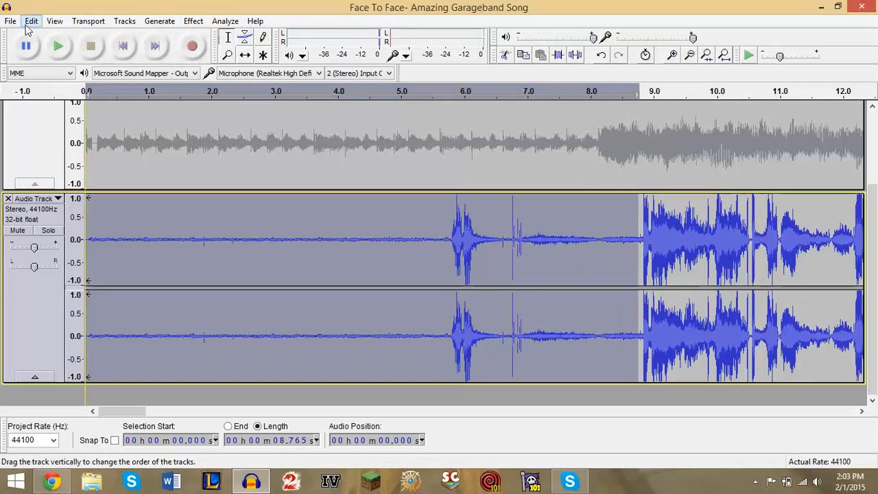
{"action": "left_click", "coordinate": [31, 21]}
{"action": "mouse_move", "coordinate": [172, 68]}
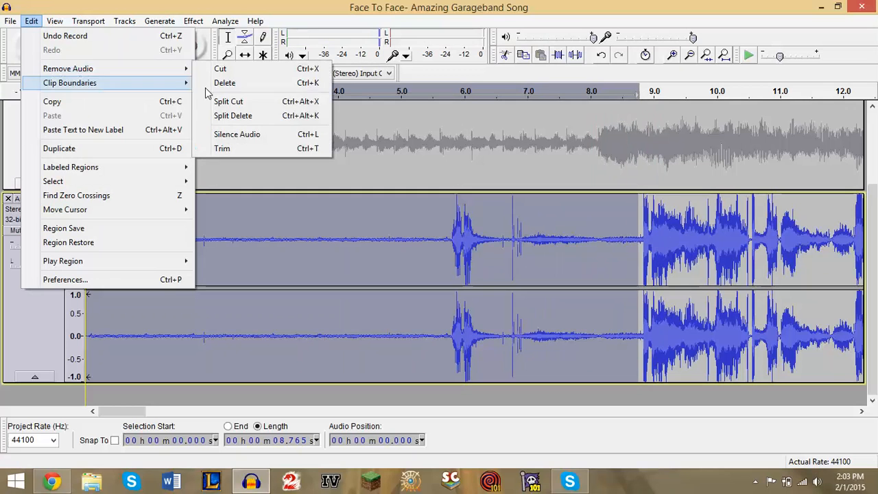
{"action": "left_click", "coordinate": [241, 117]}
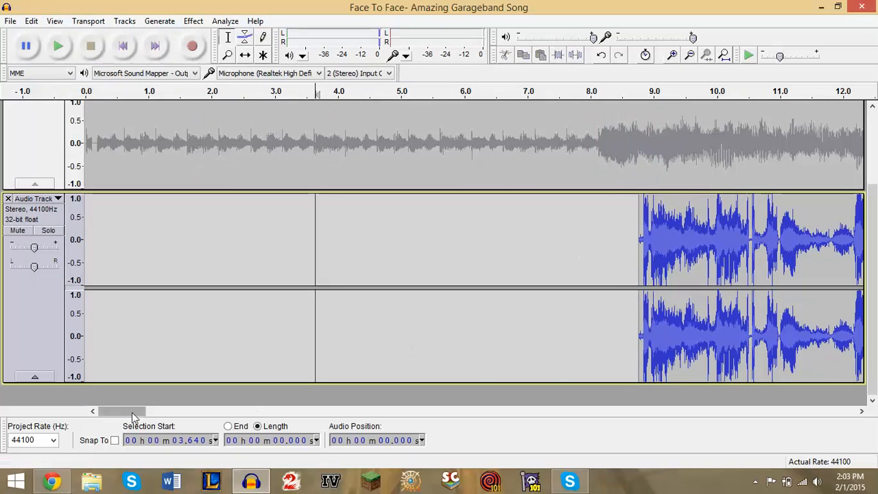
Step: Remove the quiet tail of the recorded track, 2.496 s long starting at 17.042 s, with Split Delete
{"action": "left_click_drag", "start_coordinate": [134, 414], "coordinate": [187, 411]}
{"action": "left_click", "coordinate": [261, 247]}
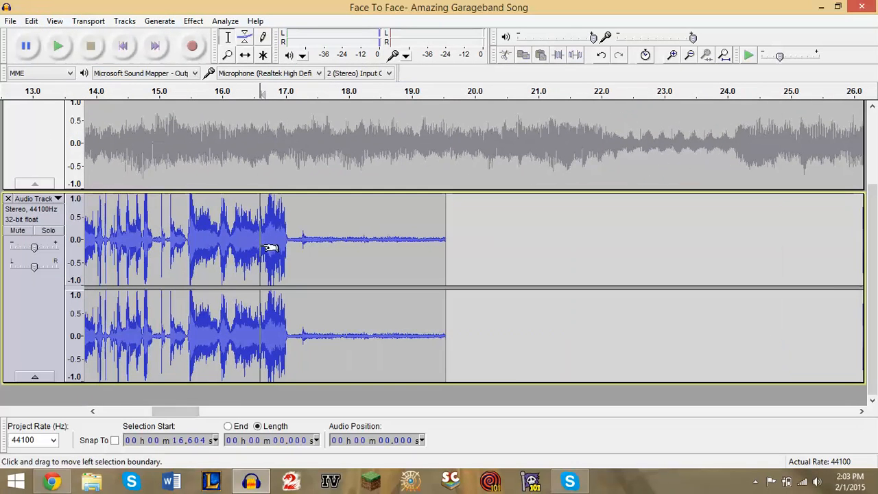
{"action": "key", "text": "space"}
{"action": "key", "text": "space"}
{"action": "left_click_drag", "start_coordinate": [288, 251], "coordinate": [446, 254]}
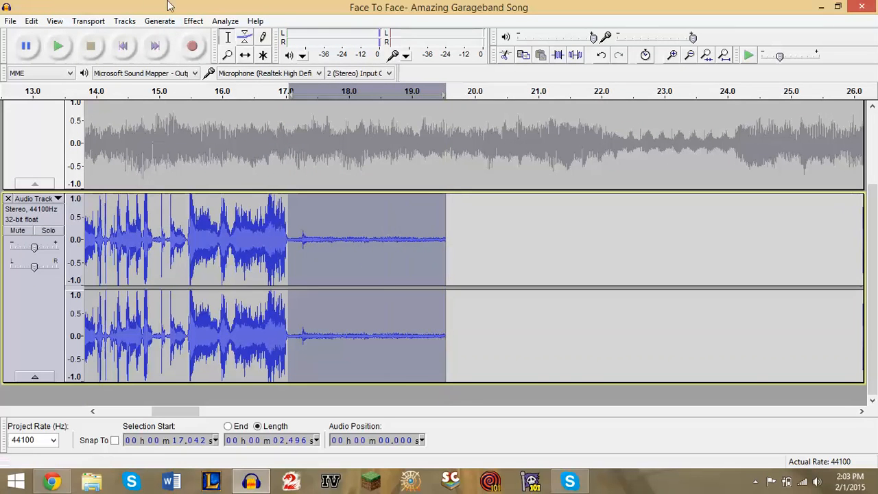
{"action": "left_click", "coordinate": [38, 19]}
{"action": "mouse_move", "coordinate": [103, 72]}
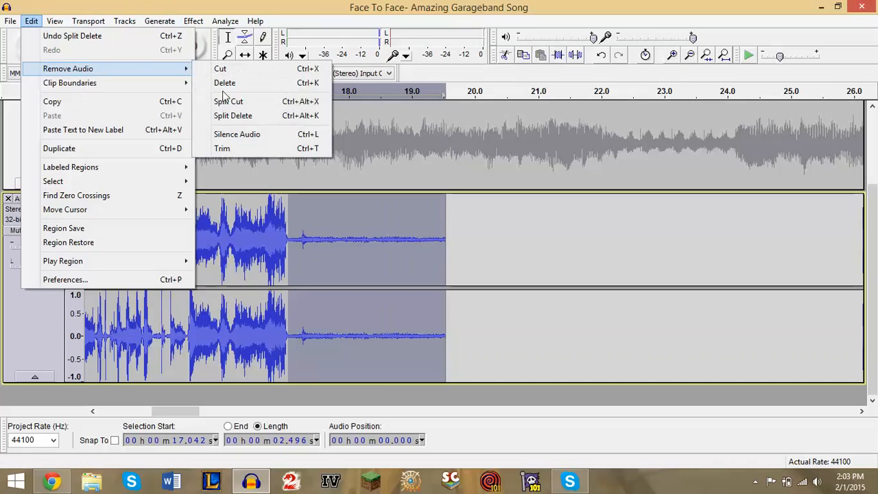
{"action": "left_click", "coordinate": [233, 116]}
{"action": "left_click", "coordinate": [312, 215]}
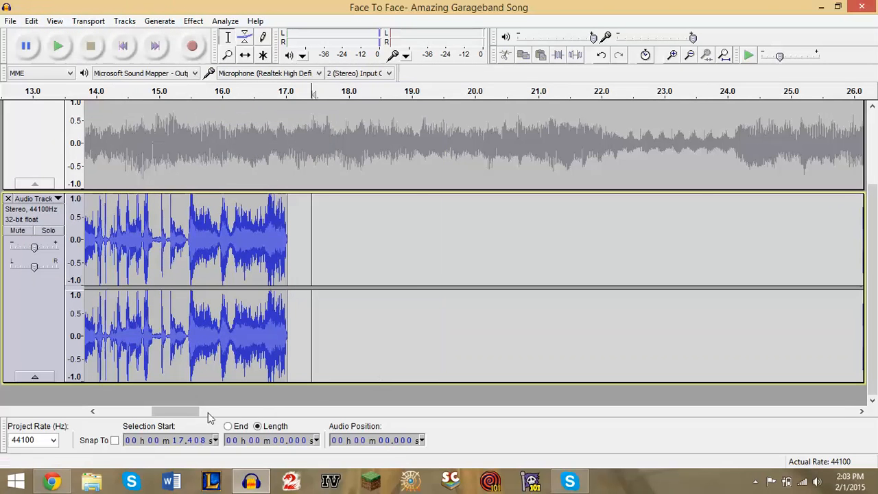
Step: Unmute the song track so it plays along with the trimmed recording
{"action": "left_click_drag", "start_coordinate": [206, 413], "coordinate": [171, 414]}
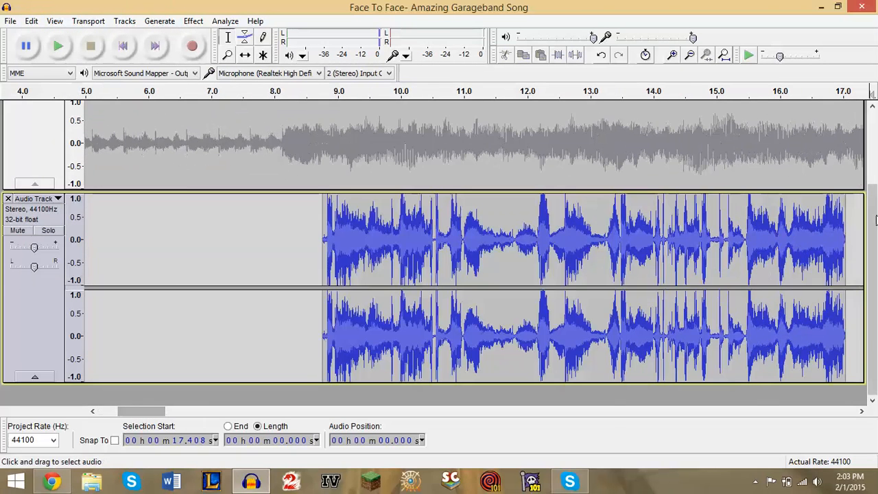
{"action": "left_click_drag", "start_coordinate": [875, 216], "coordinate": [876, 137]}
{"action": "left_click", "coordinate": [26, 141]}
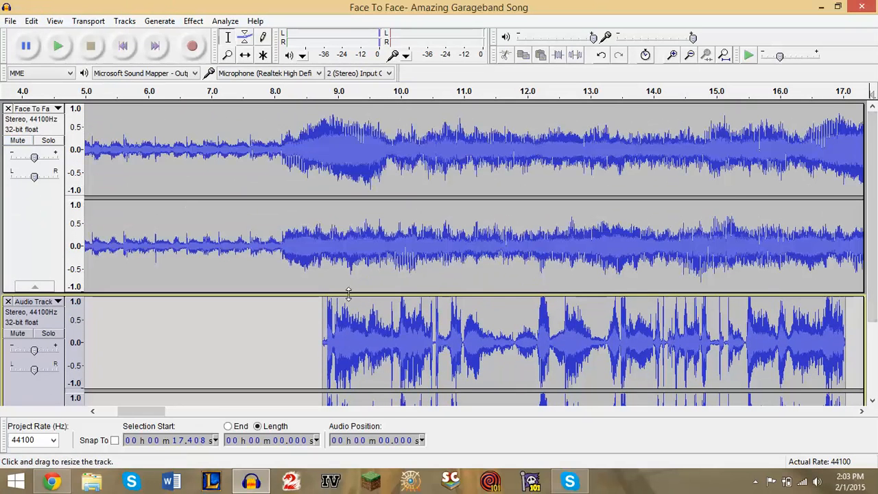
Step: Play both tracks together from about 8.3 s to compare their loudness, lowering the system volume to 50 during playback
{"action": "left_click_drag", "start_coordinate": [875, 296], "coordinate": [874, 303]}
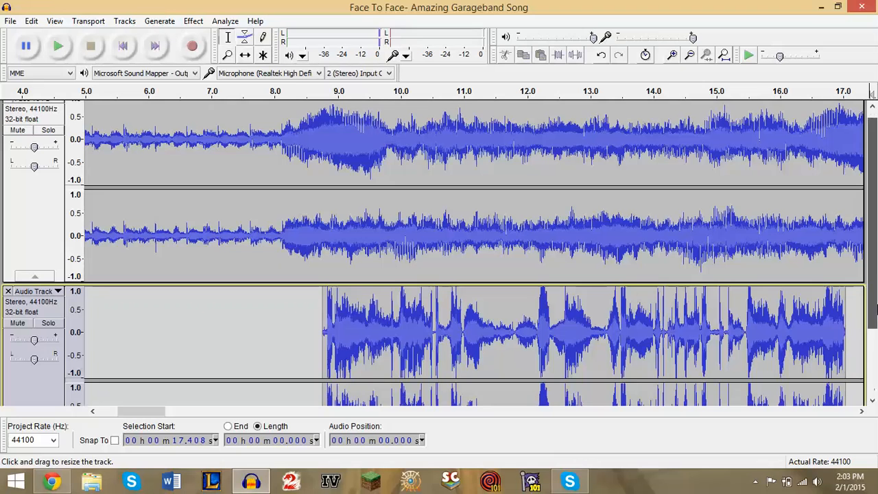
{"action": "left_click", "coordinate": [293, 93]}
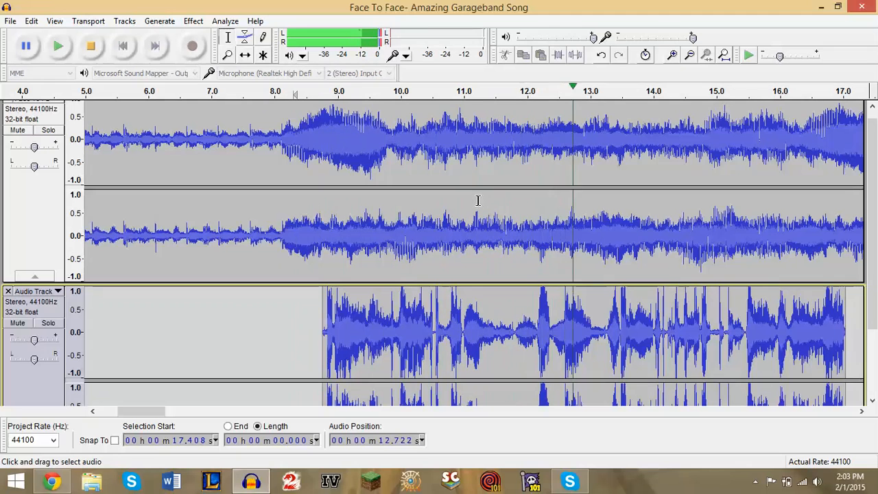
{"action": "key", "text": "XF86AudioLowerVolume"}
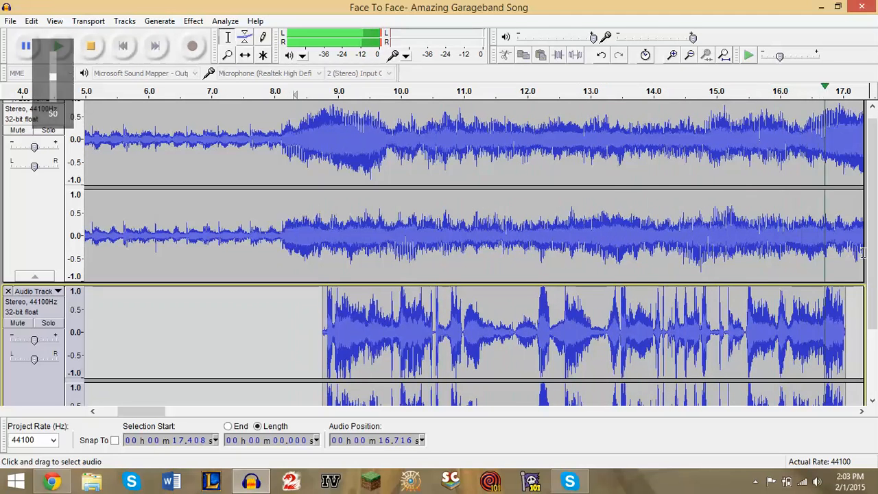
{"action": "key", "text": "space"}
Step: Select the entire song track and apply Amplify with -3 dB
{"action": "mouse_move", "coordinate": [871, 243]}
{"action": "left_mouse_down"}
{"action": "mouse_move", "coordinate": [872, 282]}
{"action": "mouse_move", "coordinate": [872, 251]}
{"action": "left_mouse_up"}
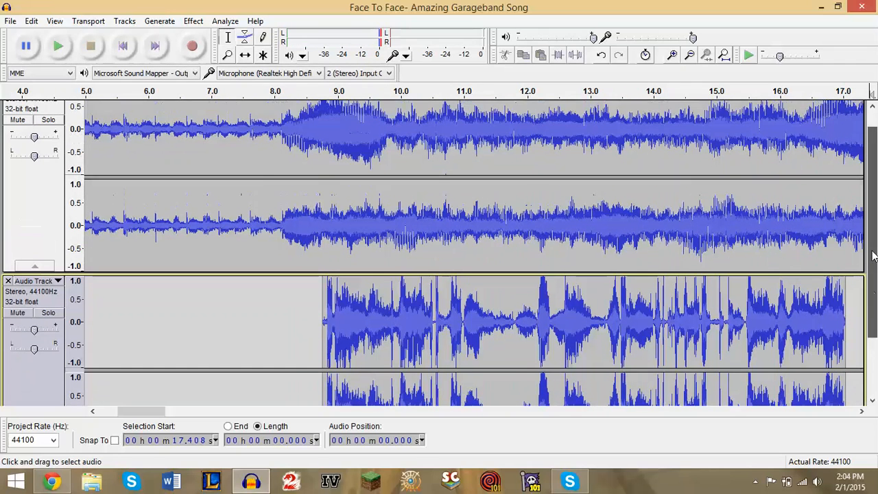
{"action": "left_click", "coordinate": [31, 238]}
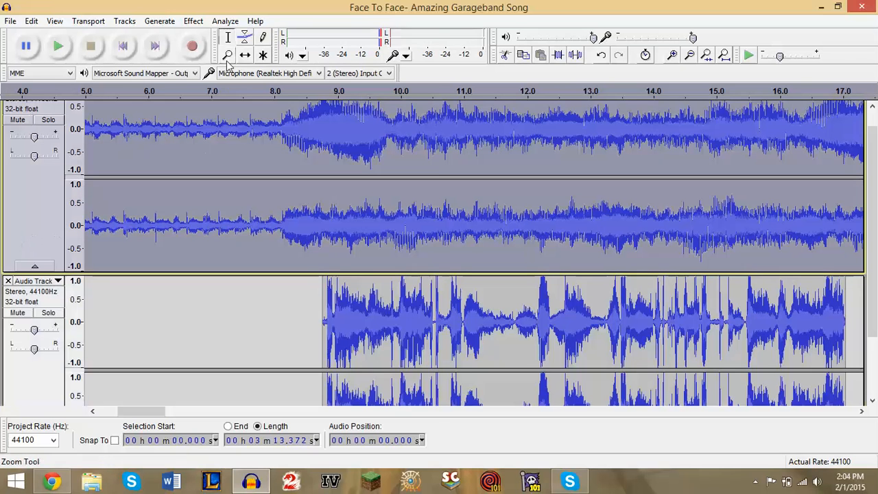
{"action": "left_click", "coordinate": [192, 21]}
{"action": "left_click", "coordinate": [249, 43]}
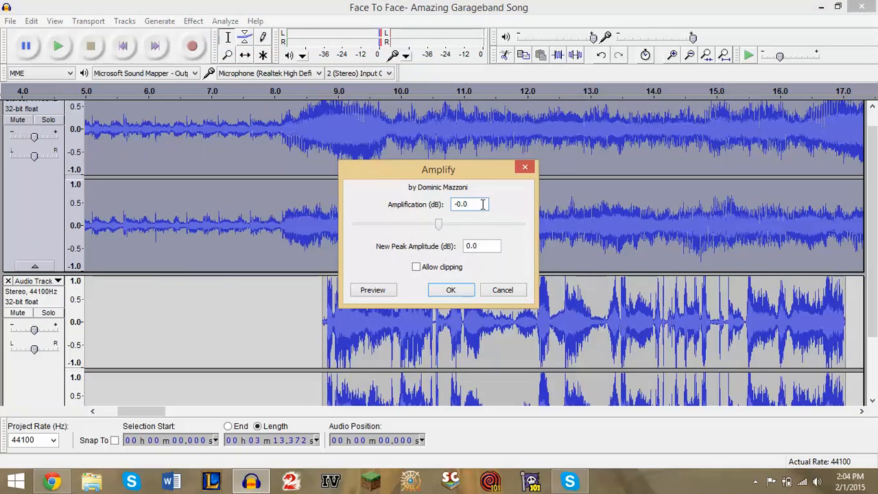
{"action": "type", "text": "-3"}
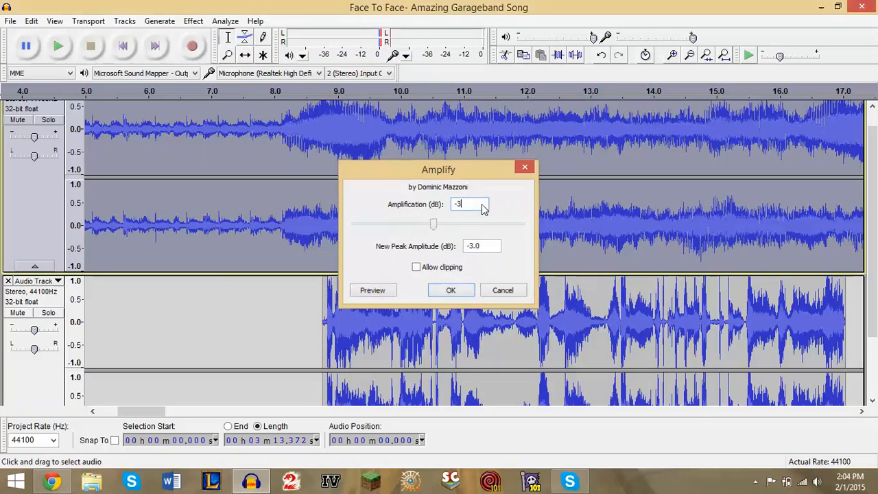
{"action": "key", "text": "Return"}
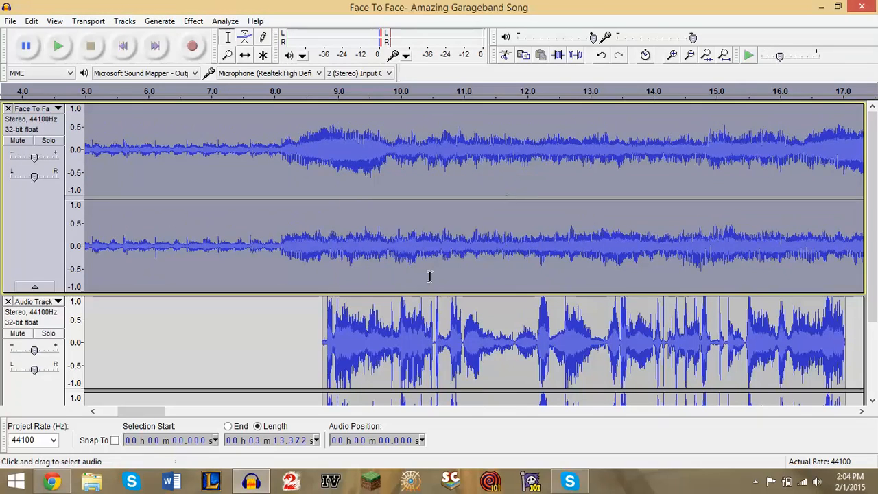
{"action": "left_click", "coordinate": [396, 274]}
{"action": "left_click_drag", "start_coordinate": [875, 220], "coordinate": [876, 240]}
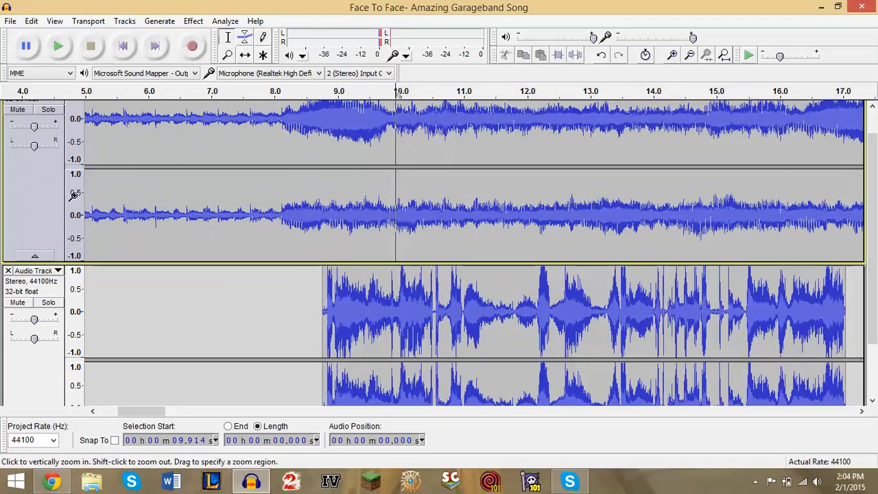
{"action": "left_click", "coordinate": [29, 198]}
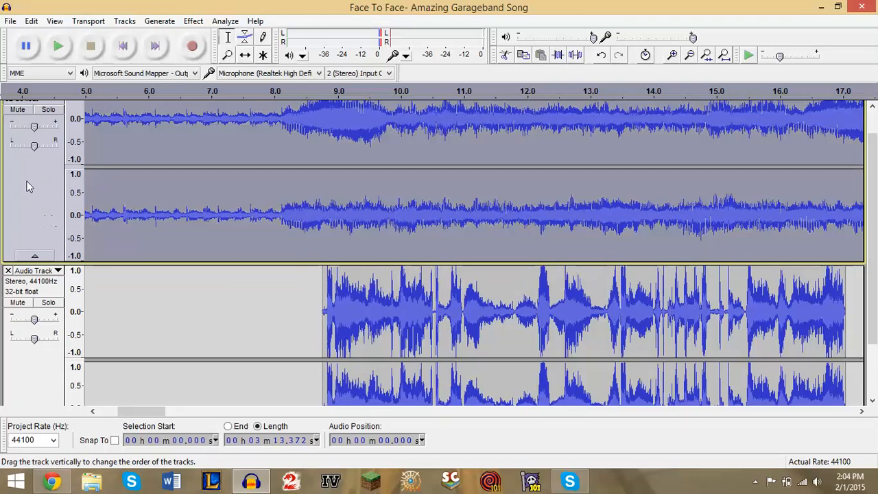
{"action": "left_click", "coordinate": [184, 22]}
{"action": "left_click", "coordinate": [155, 185]}
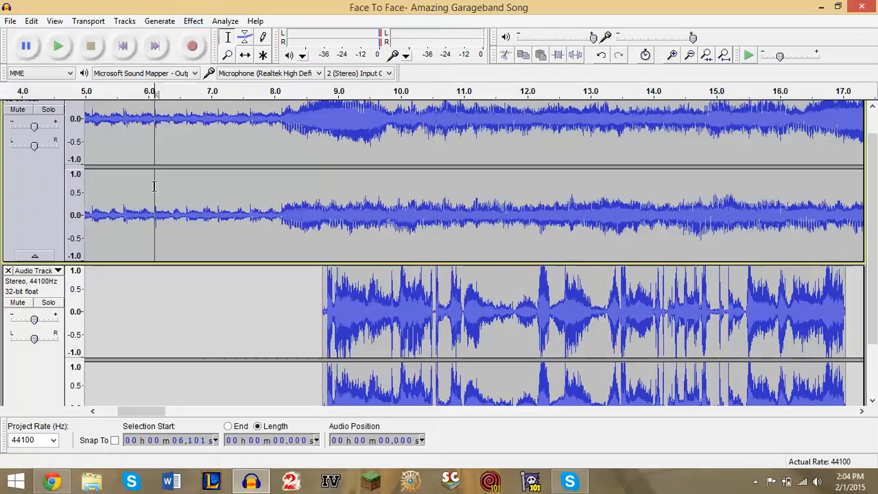
Step: Play the quieter song together with the recording from about 8.0 s to check the balance
{"action": "mouse_move", "coordinate": [874, 178]}
{"action": "left_mouse_down"}
{"action": "mouse_move", "coordinate": [875, 237]}
{"action": "mouse_move", "coordinate": [876, 183]}
{"action": "left_mouse_up"}
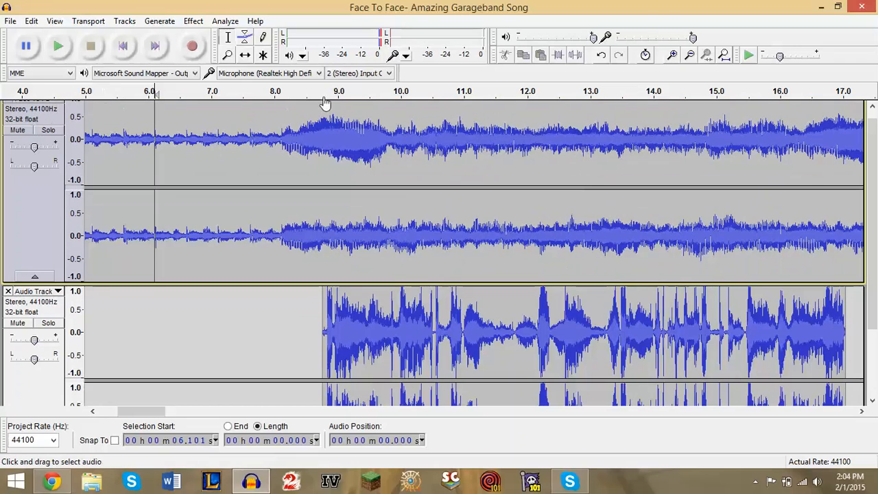
{"action": "left_click", "coordinate": [274, 94]}
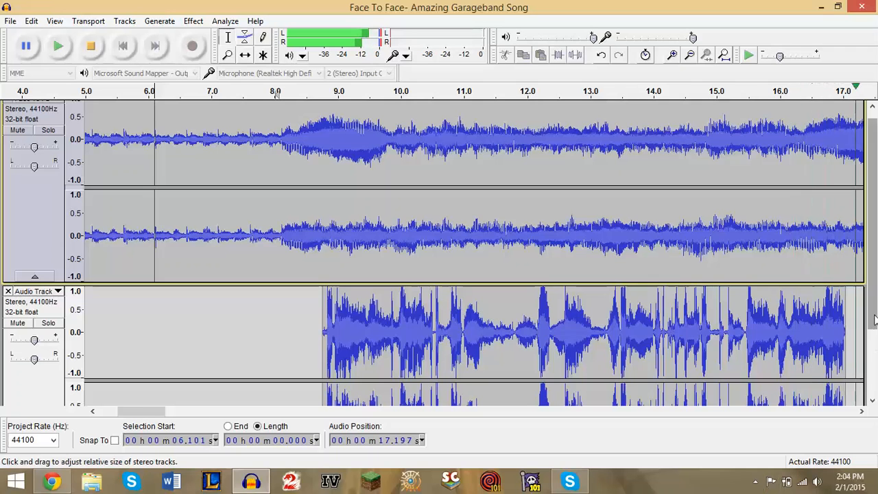
{"action": "key", "text": "space"}
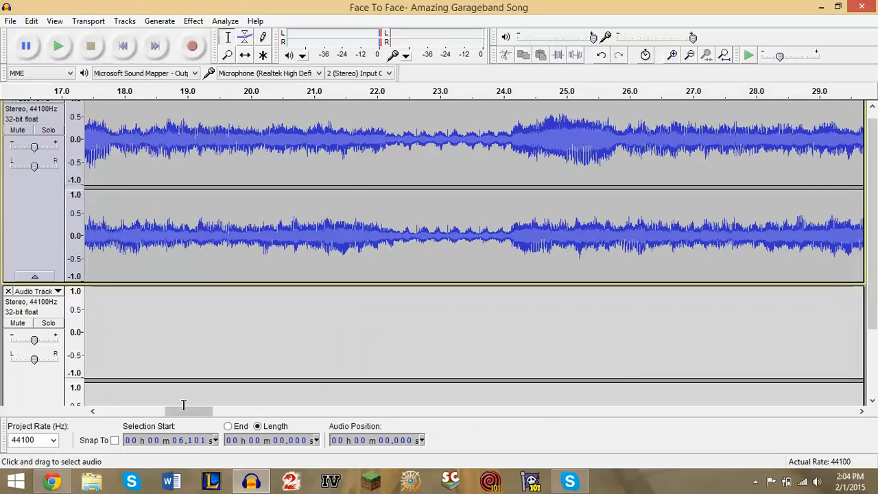
Step: Undo the amplification applied to the whole song track
{"action": "left_click_drag", "start_coordinate": [184, 411], "coordinate": [128, 415]}
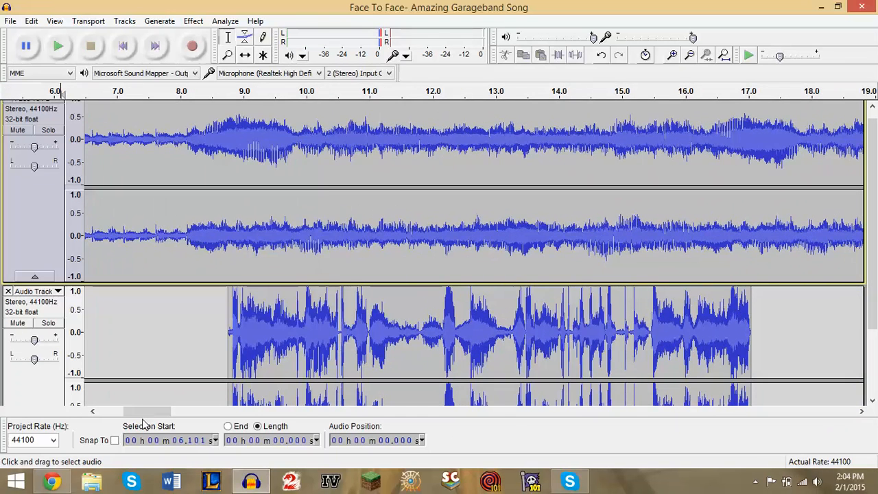
{"action": "key", "text": "ctrl+a"}
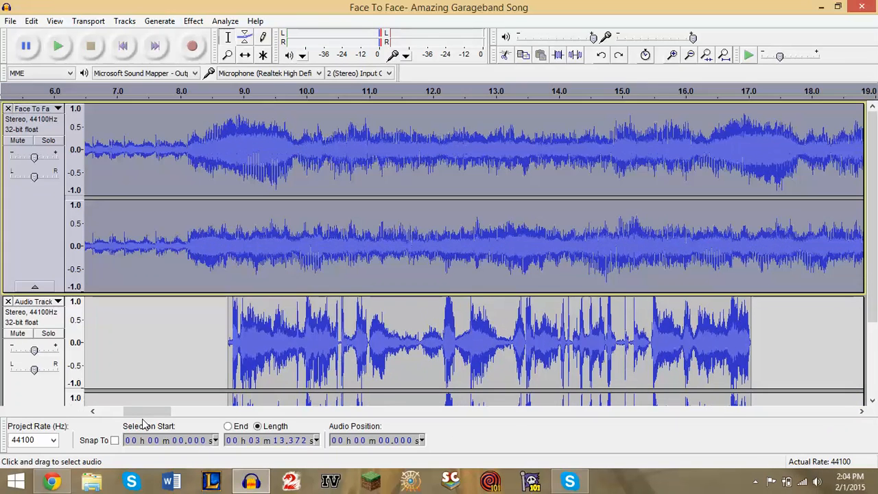
{"action": "left_click", "coordinate": [233, 277]}
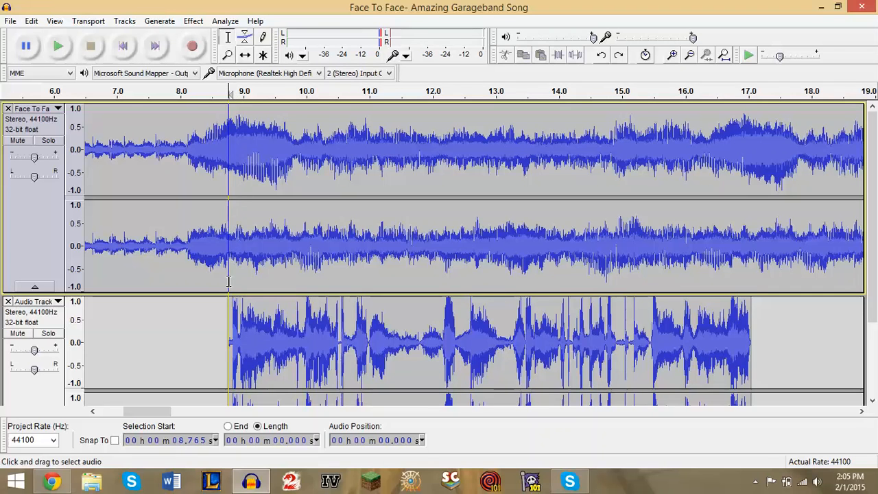
Step: Select the 8.277 s of the song starting at 8.765 s, matching the recorded clip, and apply Amplify with -3 dB
{"action": "left_click_drag", "start_coordinate": [229, 281], "coordinate": [749, 262]}
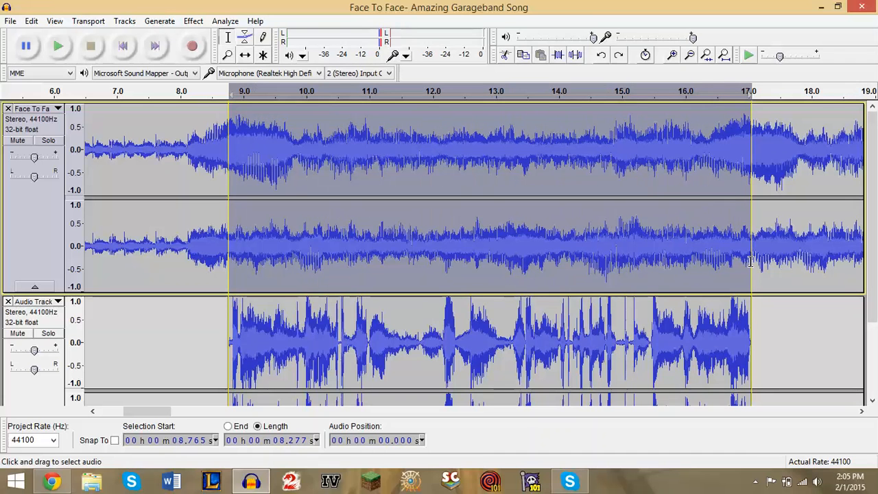
{"action": "left_click", "coordinate": [198, 25]}
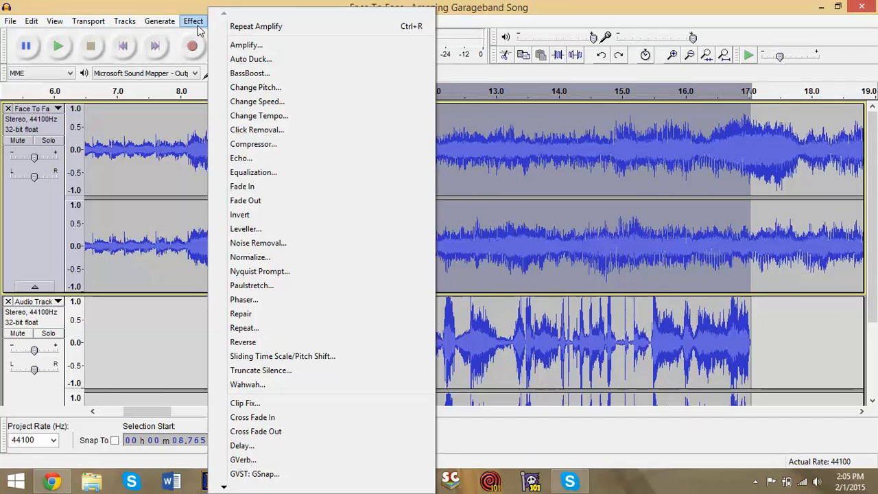
{"action": "left_click", "coordinate": [246, 44]}
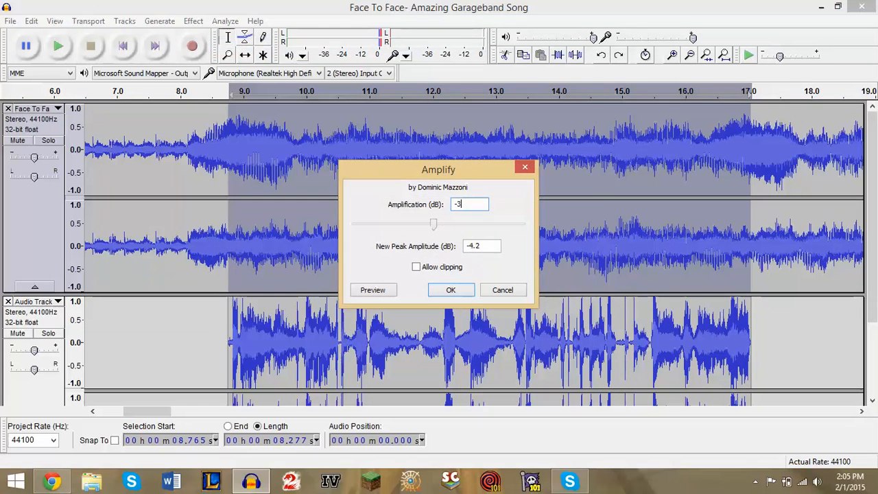
{"action": "type", "text": "-3"}
{"action": "key", "text": "Return"}
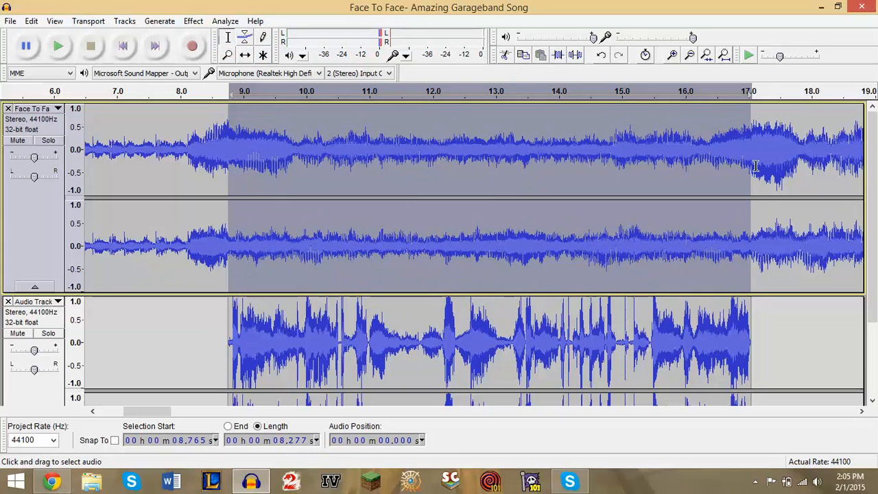
{"action": "left_click", "coordinate": [780, 218]}
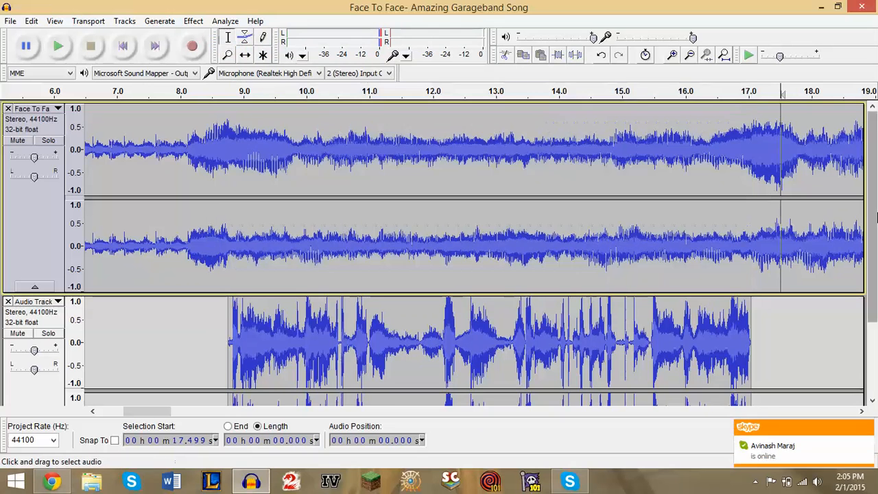
Step: Play both tracks from the beginning to past the recorded clip's end to hear the volume change
{"action": "left_click_drag", "start_coordinate": [873, 216], "coordinate": [876, 287]}
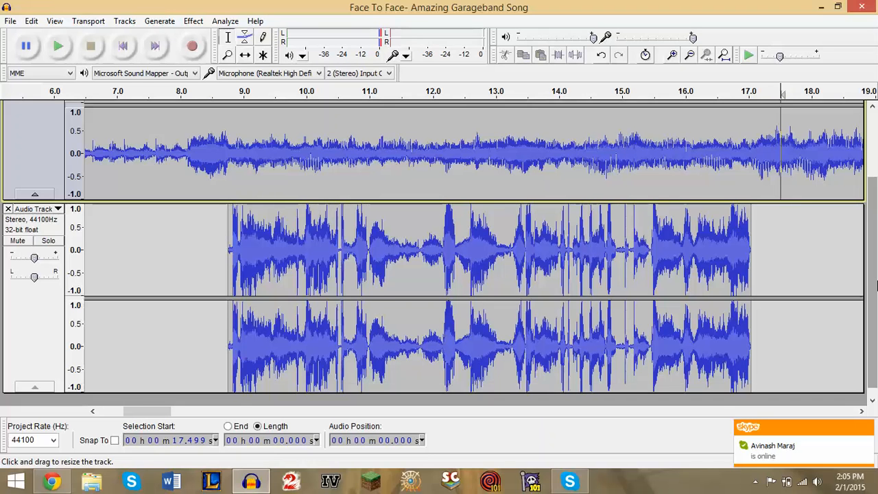
{"action": "left_click_drag", "start_coordinate": [875, 286], "coordinate": [875, 222]}
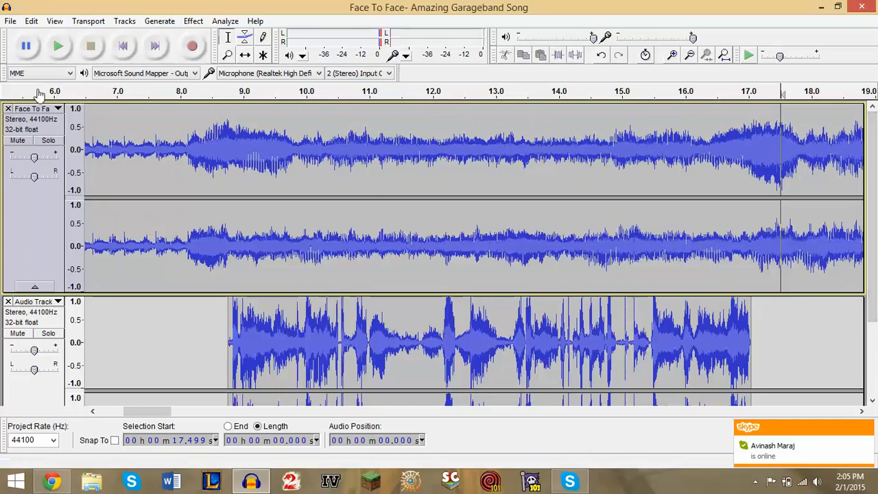
{"action": "left_click", "coordinate": [123, 46]}
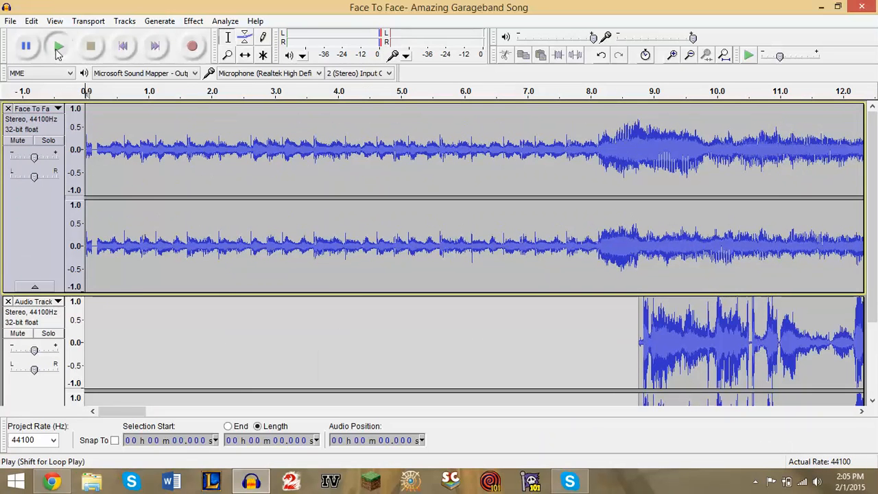
{"action": "left_click", "coordinate": [58, 48]}
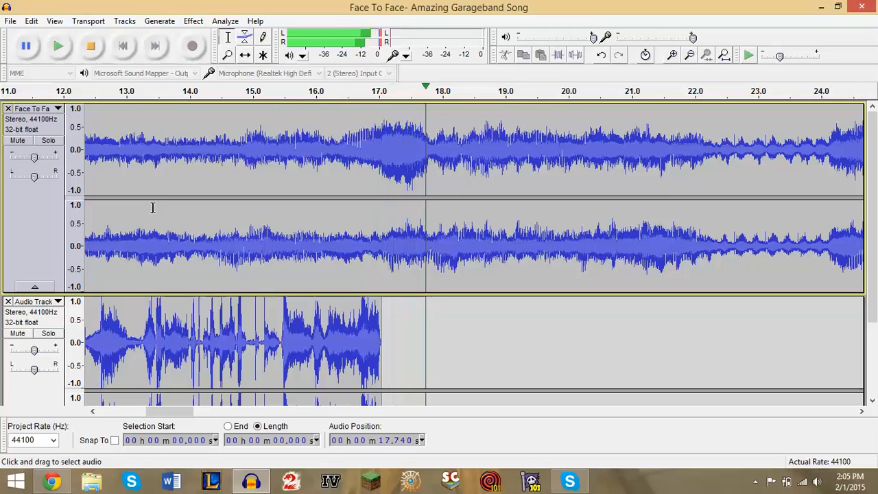
{"action": "key", "text": "space"}
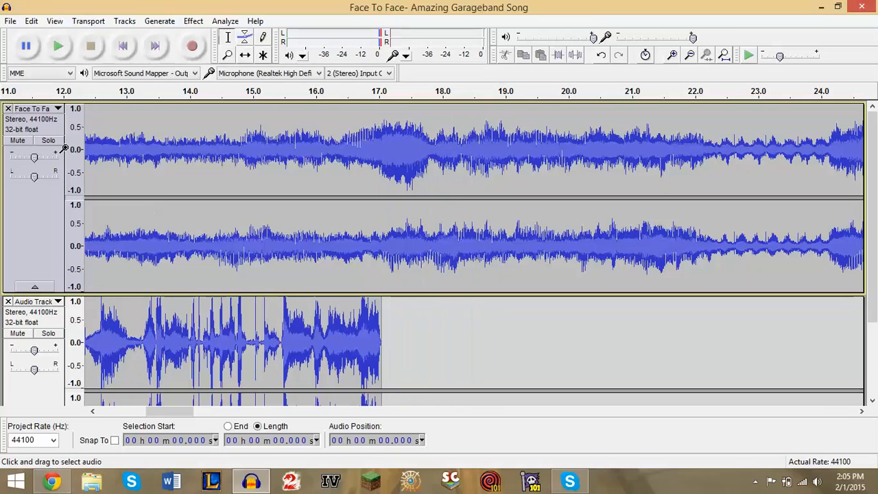
Step: Undo the -3 dB amplification and apply Amplify with -10 dB to the same 8.277 s section of the song
{"action": "left_click_drag", "start_coordinate": [179, 413], "coordinate": [153, 421]}
{"action": "key", "text": "ctrl+z"}
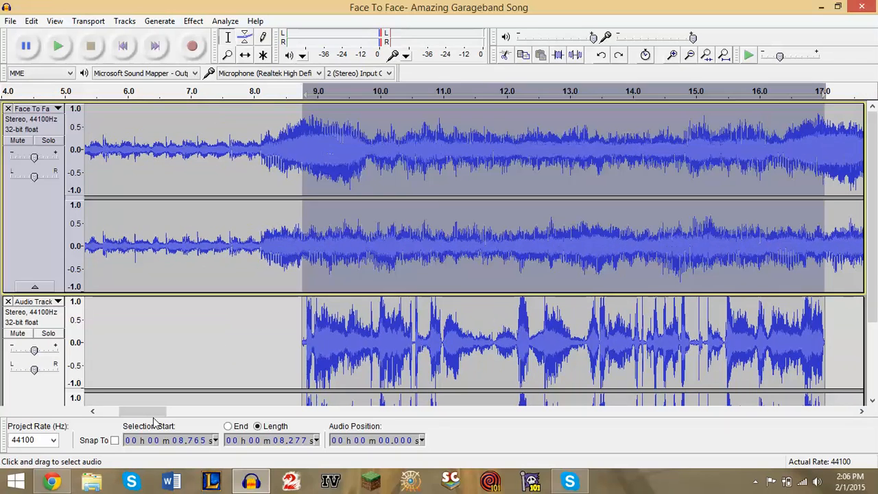
{"action": "left_click", "coordinate": [193, 21]}
{"action": "left_click", "coordinate": [237, 44]}
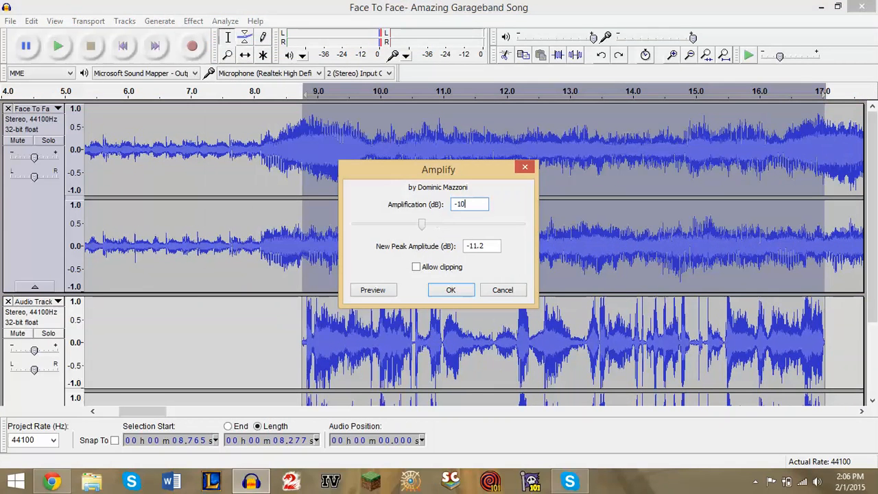
{"action": "type", "text": "-10"}
{"action": "key", "text": "Return"}
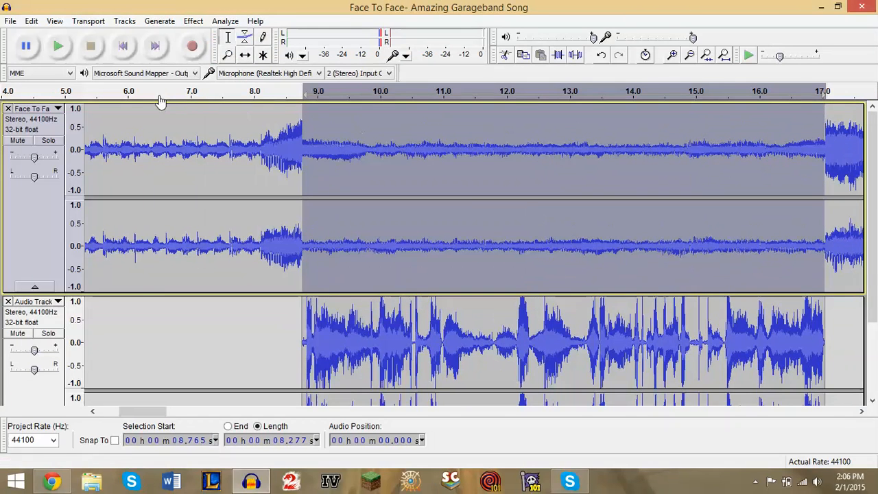
Step: Play both tracks from about 6.5 s, mute the recording, and replay the song alone from about 8.3 s to judge the reduction
{"action": "left_click", "coordinate": [157, 94]}
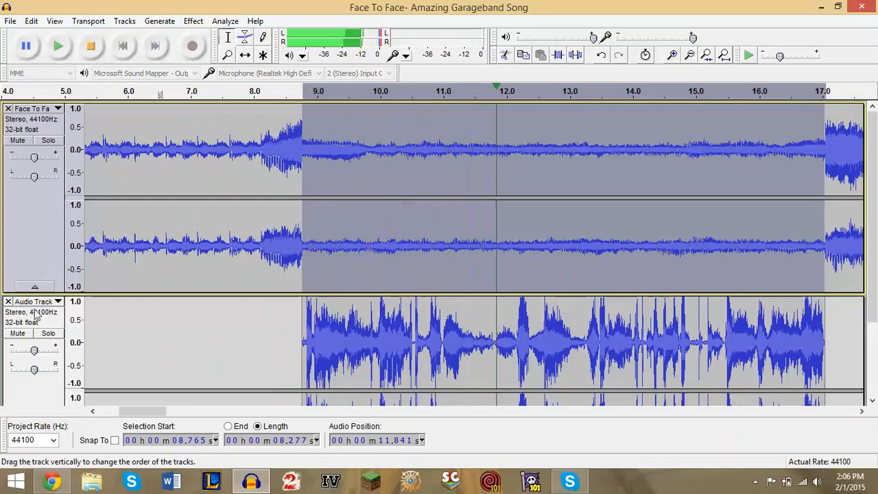
{"action": "left_click", "coordinate": [17, 333]}
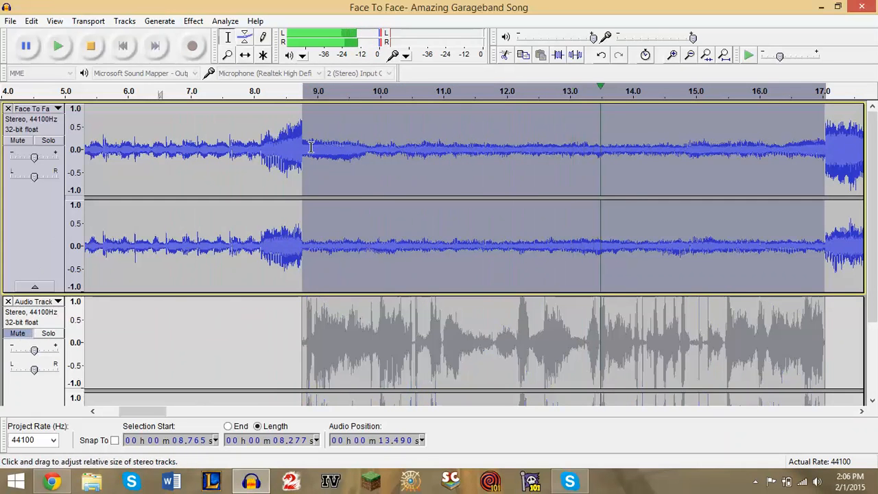
{"action": "left_click", "coordinate": [272, 94]}
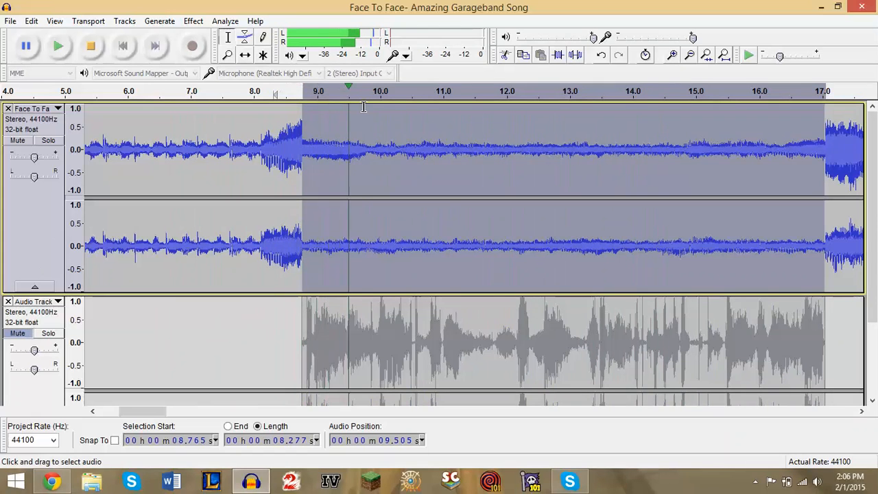
{"action": "left_click", "coordinate": [327, 170]}
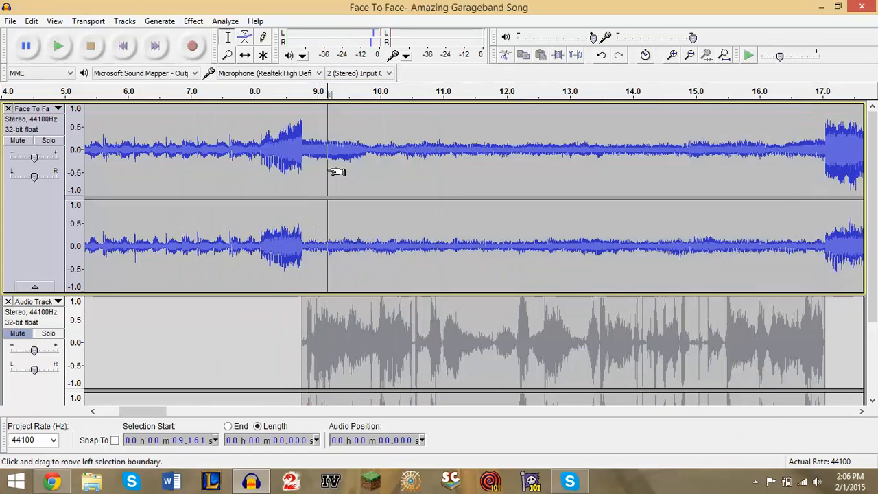
Step: Undo the -10 dB amplification of the song section, with the recording unmuted, and clear the selection
{"action": "key", "text": "ctrl+z"}
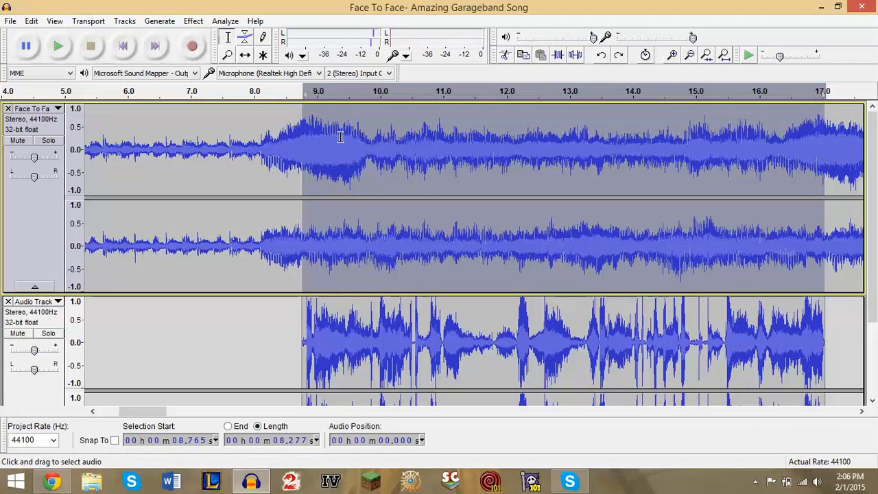
{"action": "left_click", "coordinate": [298, 246]}
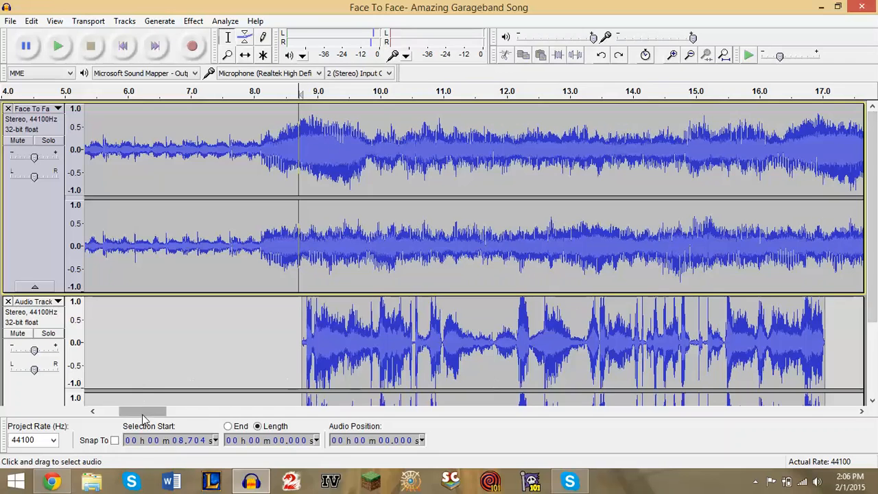
{"action": "mouse_move", "coordinate": [149, 414]}
{"action": "left_mouse_down"}
{"action": "mouse_move", "coordinate": [140, 414]}
{"action": "mouse_move", "coordinate": [155, 414]}
{"action": "left_mouse_up"}
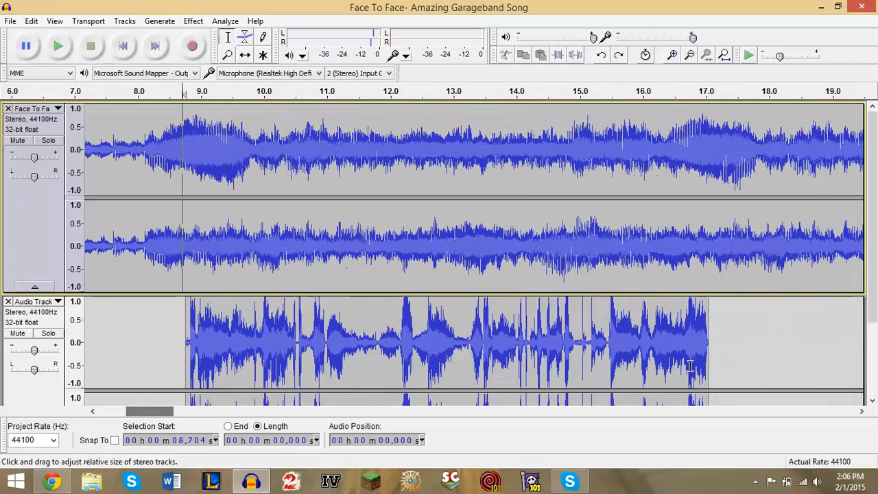
{"action": "left_click_drag", "start_coordinate": [875, 255], "coordinate": [874, 323]}
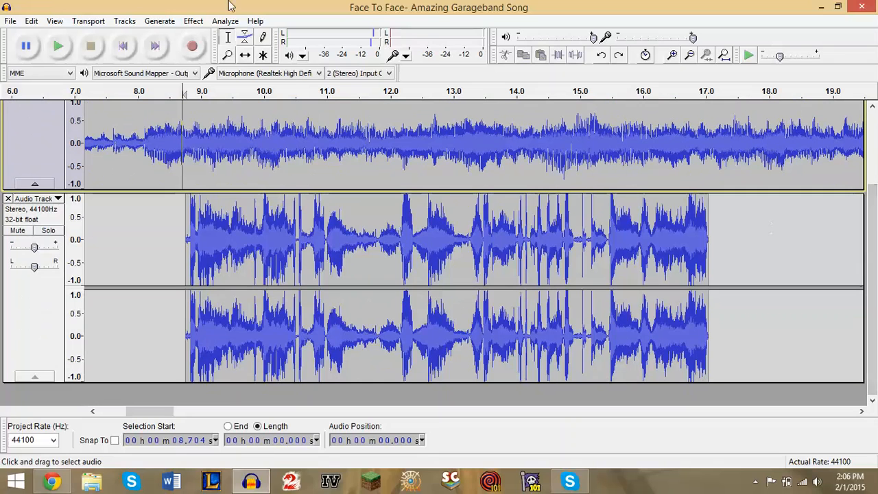
{"action": "left_click", "coordinate": [194, 21]}
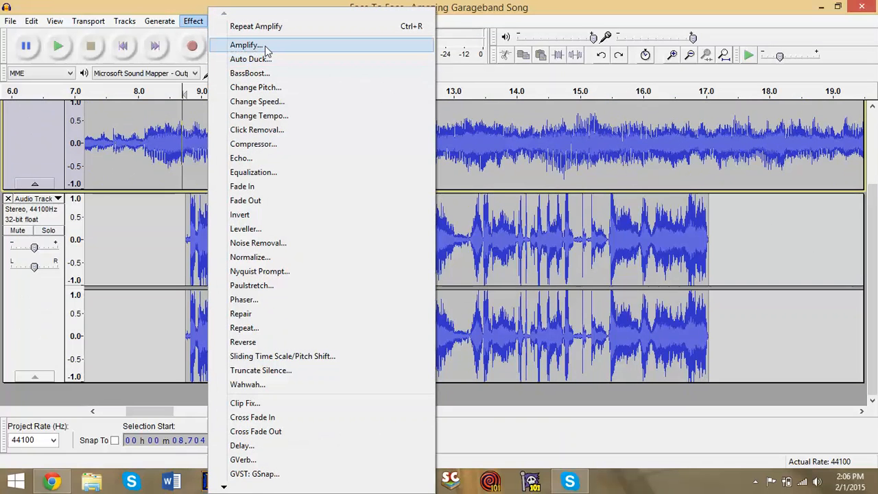
{"action": "left_click", "coordinate": [573, 248]}
{"action": "left_click_drag", "start_coordinate": [875, 275], "coordinate": [877, 195]}
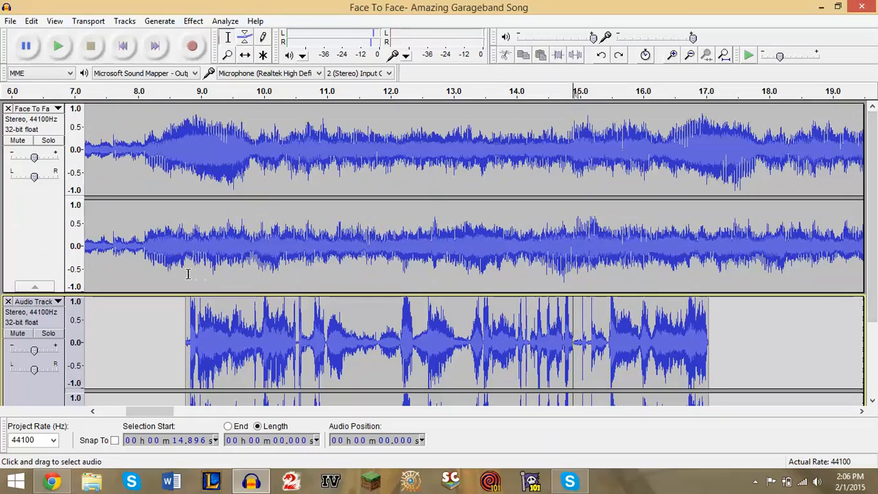
Step: Select the song from 8.765 s for 8.277 s, aligned to the recorded clip's edges, and apply Amplify with -3 dB
{"action": "left_click_drag", "start_coordinate": [182, 273], "coordinate": [663, 267]}
{"action": "left_click", "coordinate": [751, 316]}
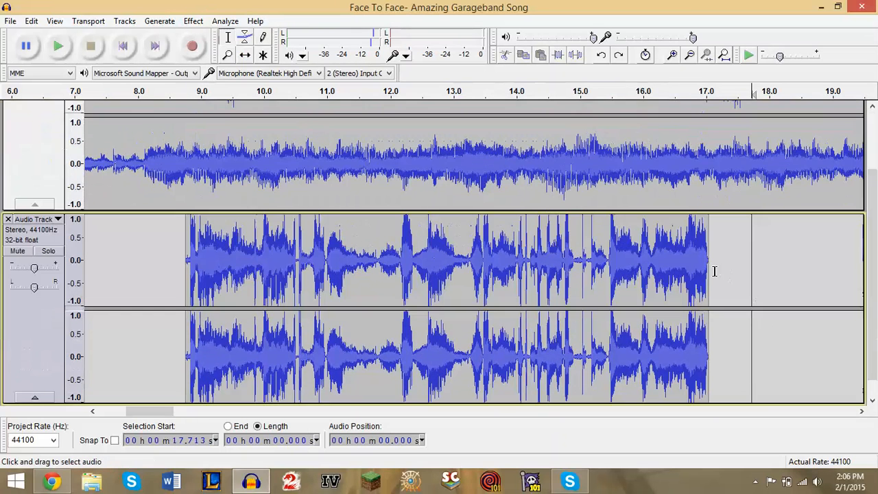
{"action": "left_click_drag", "start_coordinate": [708, 190], "coordinate": [183, 192]}
{"action": "scroll", "coordinate": [184, 192], "scroll_direction": "up", "scroll_amount": 2}
{"action": "left_click", "coordinate": [193, 21]}
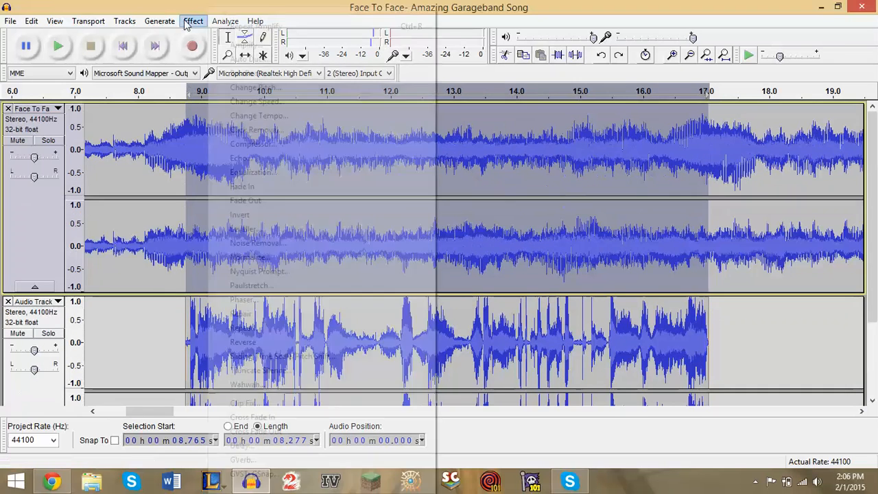
{"action": "left_click", "coordinate": [242, 41]}
{"action": "type", "text": "-5"}
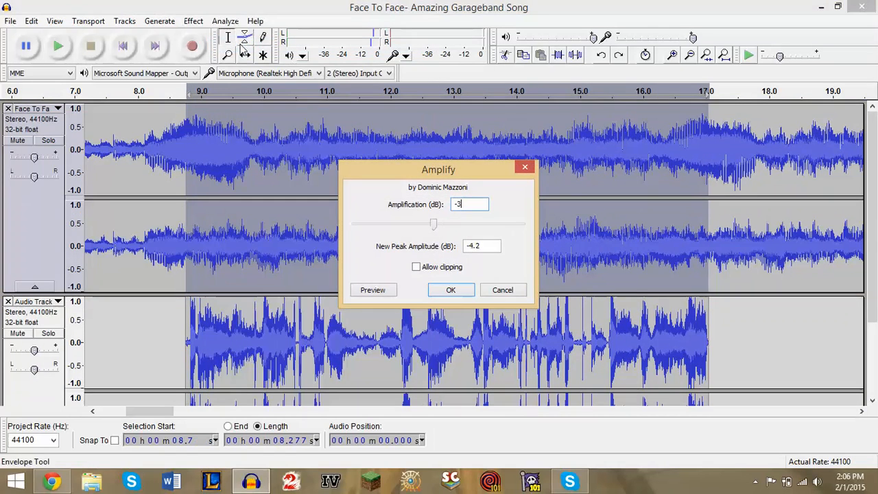
{"action": "key", "text": "Return"}
{"action": "left_click", "coordinate": [240, 117]}
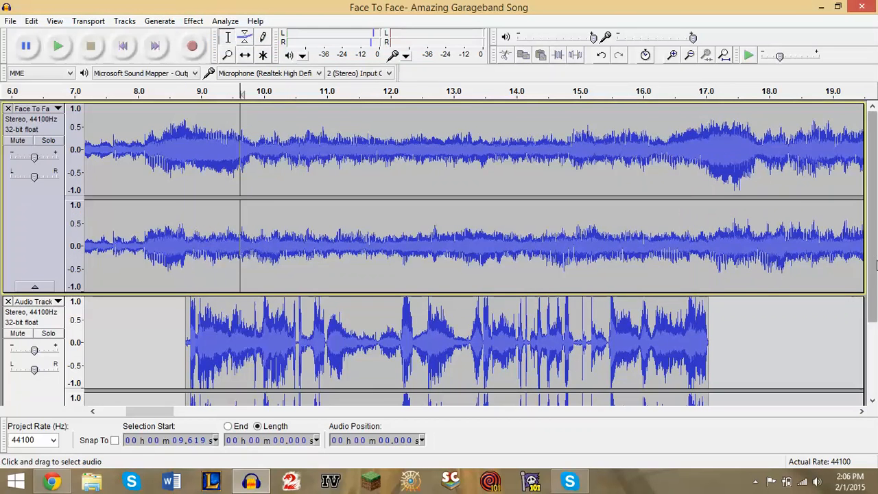
{"action": "scroll", "coordinate": [875, 314], "scroll_direction": "down", "scroll_amount": 3}
{"action": "scroll", "coordinate": [875, 314], "scroll_direction": "down", "scroll_amount": 1}
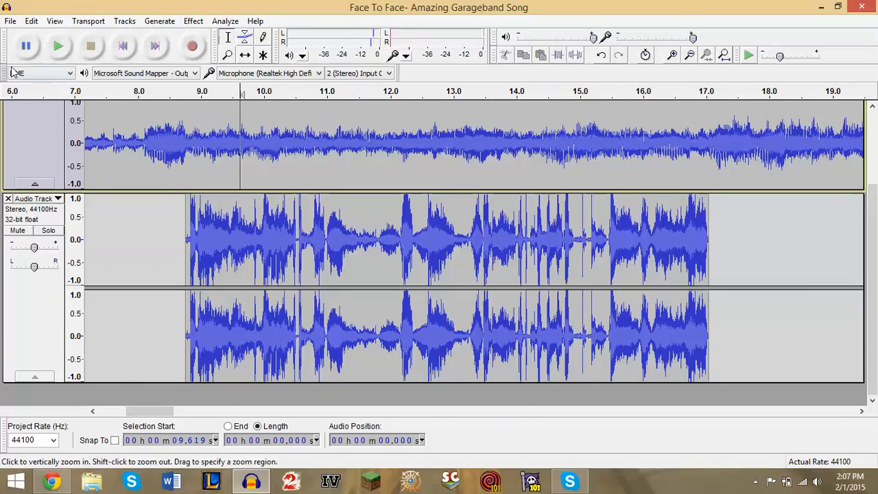
{"action": "left_click", "coordinate": [10, 21]}
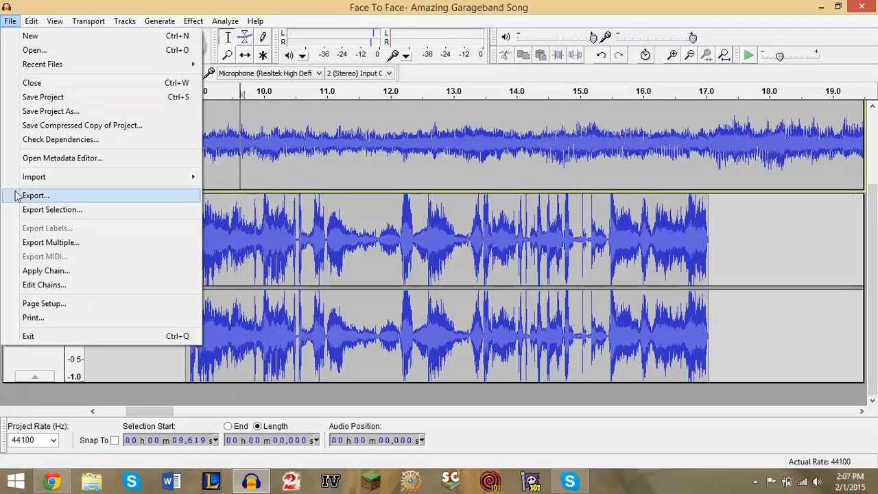
{"action": "left_click", "coordinate": [327, 229]}
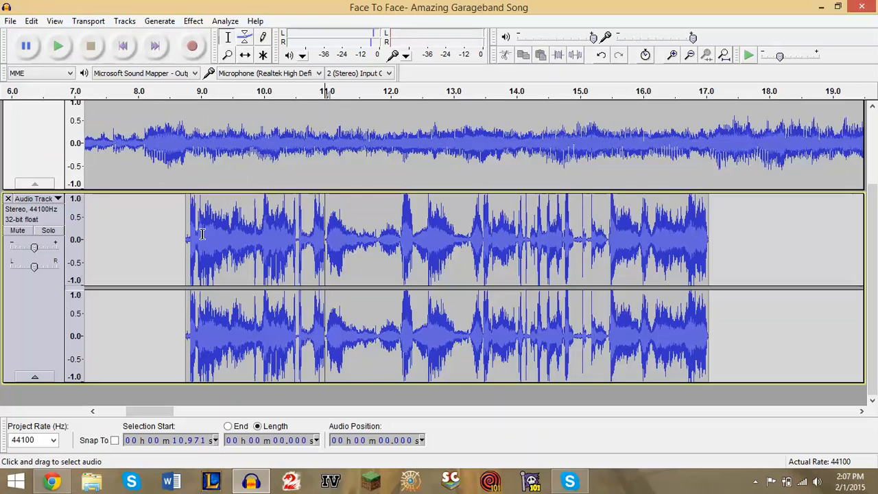
Step: Select all audio in both tracks and combine them into a single track with Mix and Render
{"action": "key", "text": "ctrl+a"}
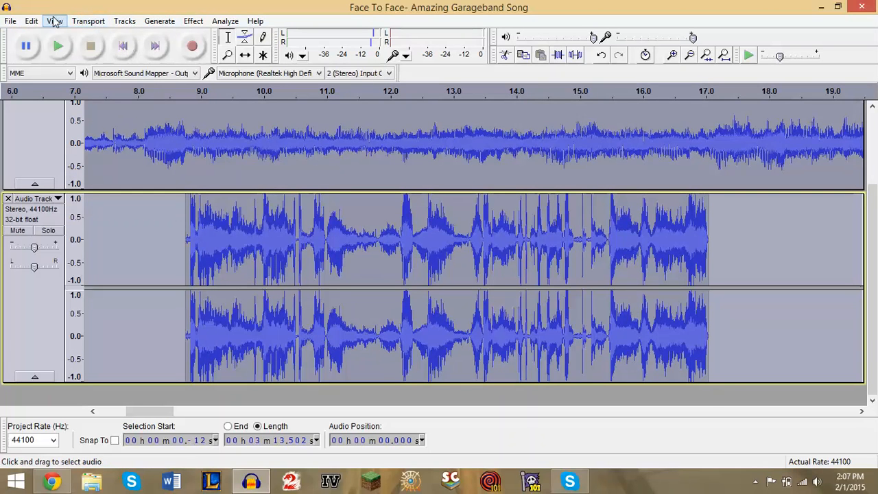
{"action": "left_click", "coordinate": [33, 22]}
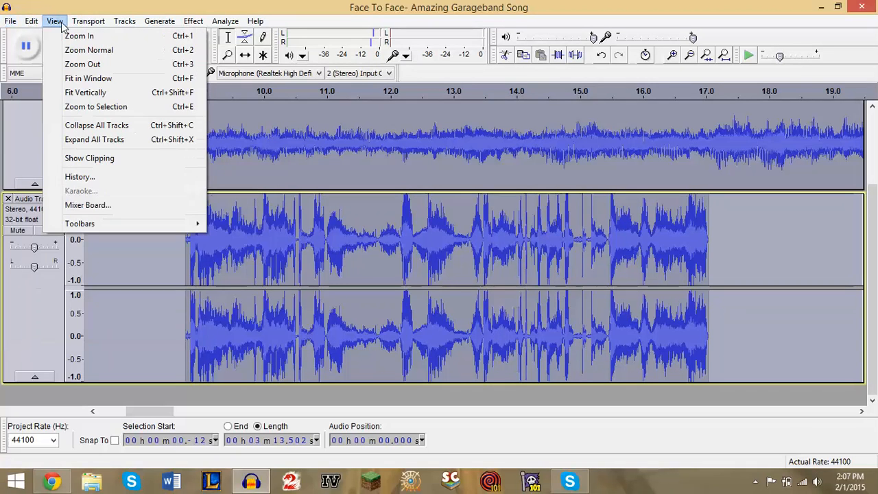
{"action": "mouse_move", "coordinate": [97, 26]}
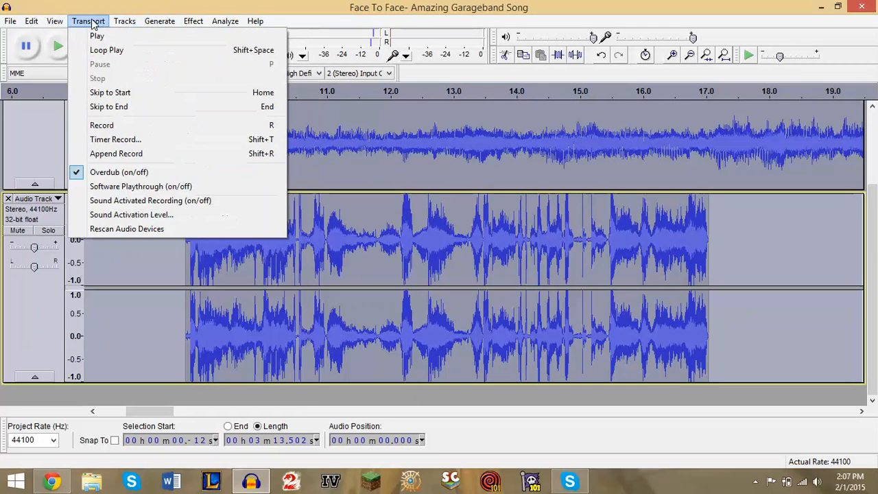
{"action": "mouse_move", "coordinate": [65, 24]}
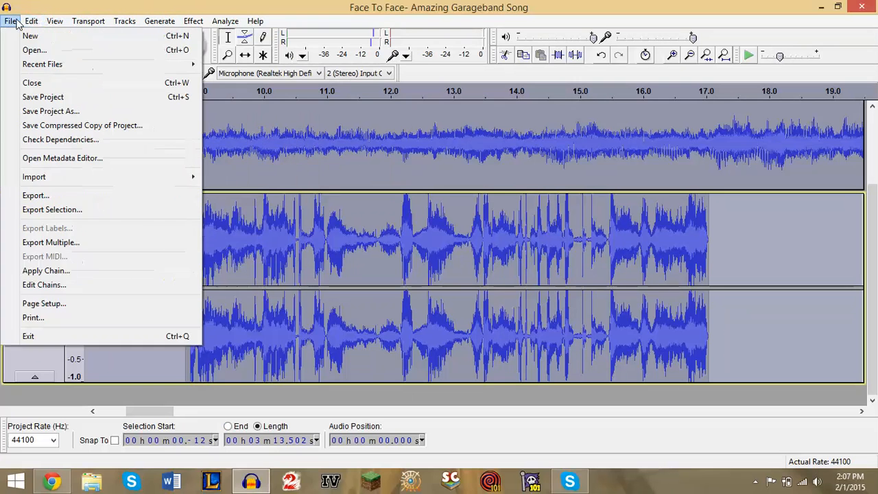
{"action": "left_click", "coordinate": [318, 5]}
{"action": "left_click_drag", "start_coordinate": [871, 196], "coordinate": [870, 105]}
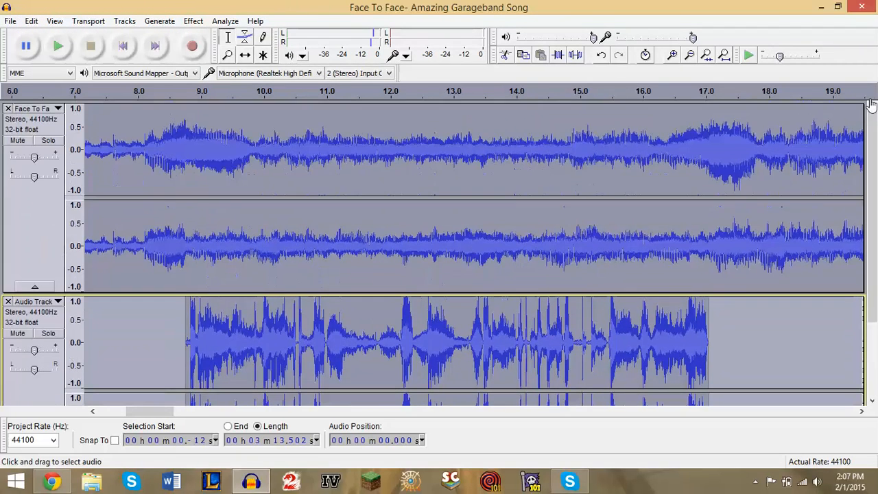
{"action": "left_click", "coordinate": [123, 22]}
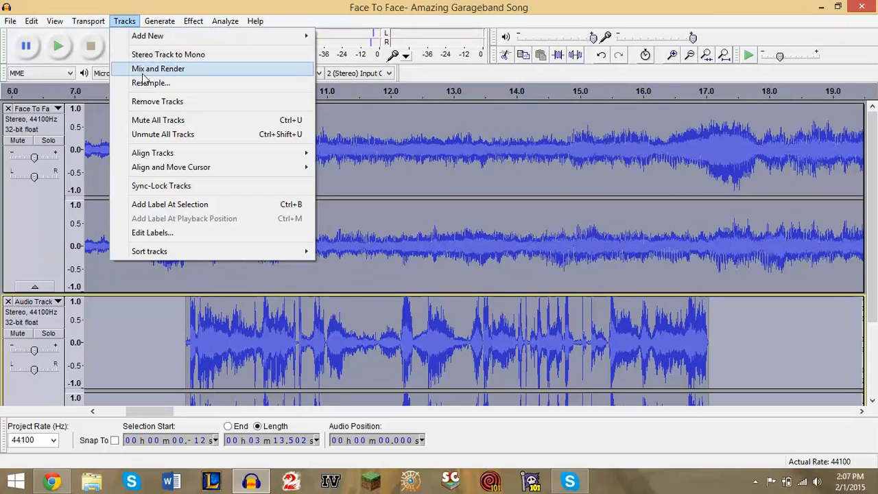
{"action": "left_click", "coordinate": [204, 72]}
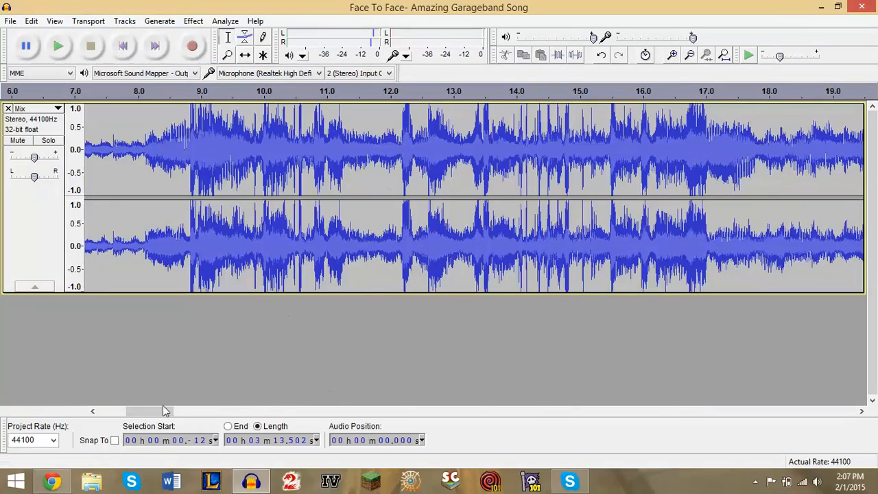
Step: Play the mixed track from about 5.8 s until just past the end of the vocals at about 17 s
{"action": "left_click_drag", "start_coordinate": [145, 416], "coordinate": [124, 416]}
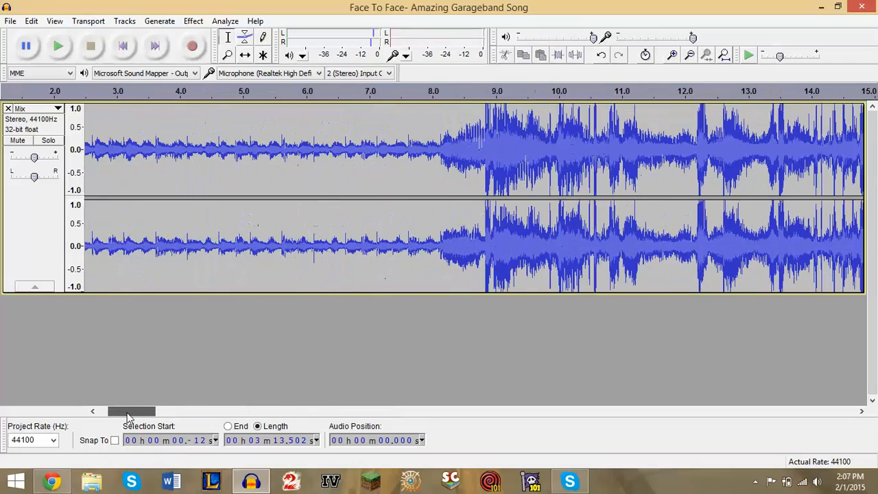
{"action": "left_click", "coordinate": [295, 96]}
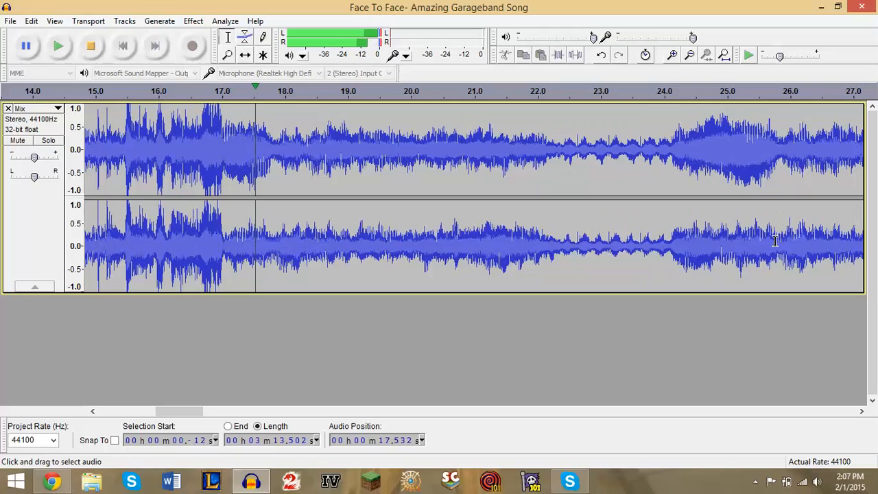
{"action": "key", "text": "space"}
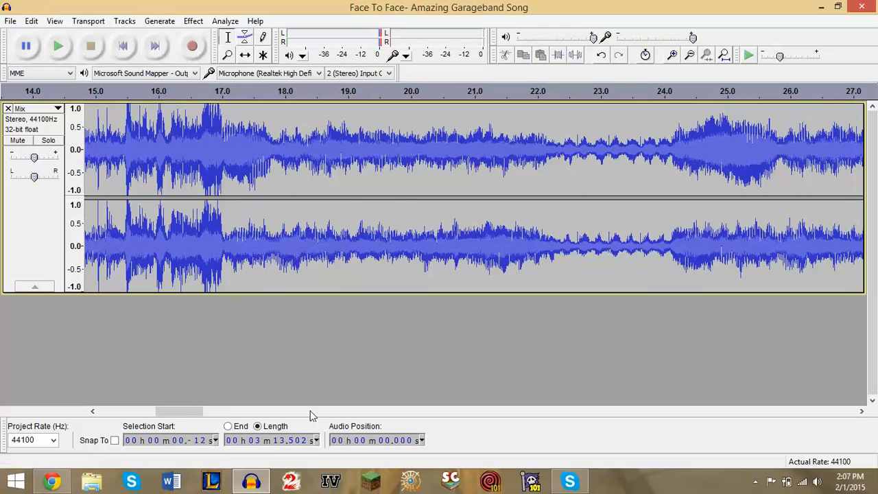
Step: Export the mixed track to the Desktop as an MP3 file named YouTube Test, accepting the metadata tags
{"action": "left_click_drag", "start_coordinate": [198, 412], "coordinate": [130, 421]}
{"action": "left_click", "coordinate": [9, 23]}
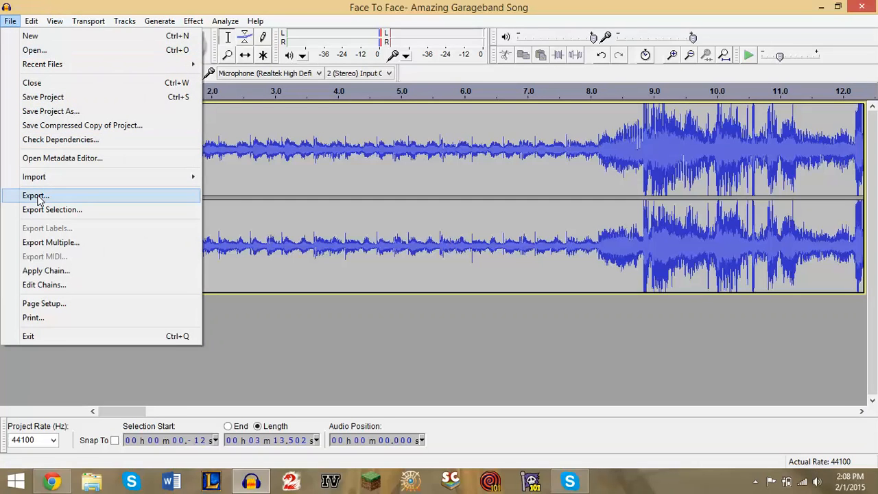
{"action": "left_click", "coordinate": [341, 339]}
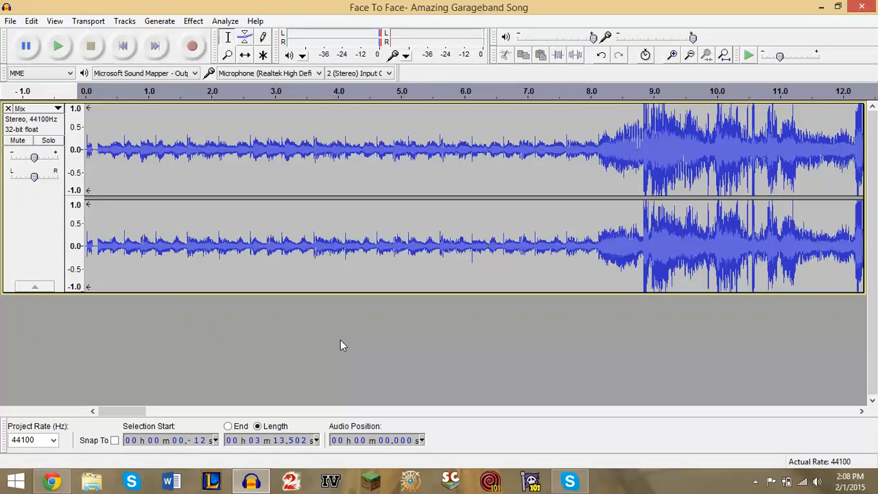
{"action": "left_click", "coordinate": [9, 22]}
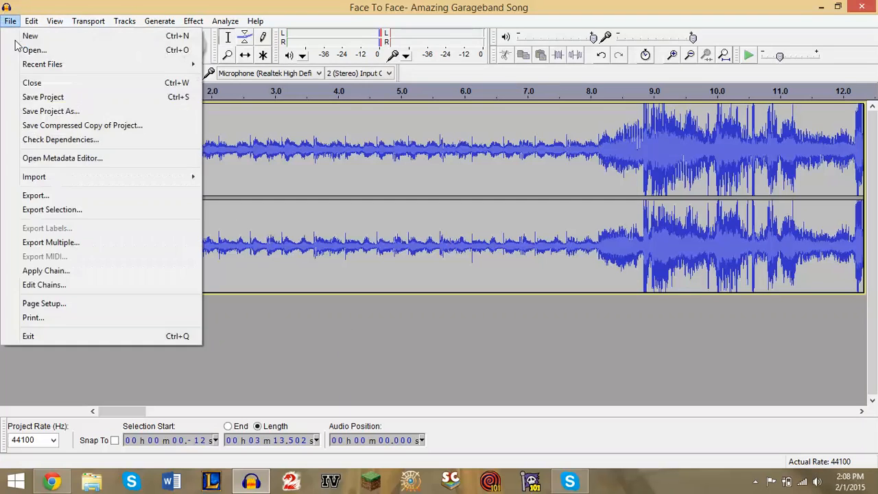
{"action": "left_click", "coordinate": [52, 194]}
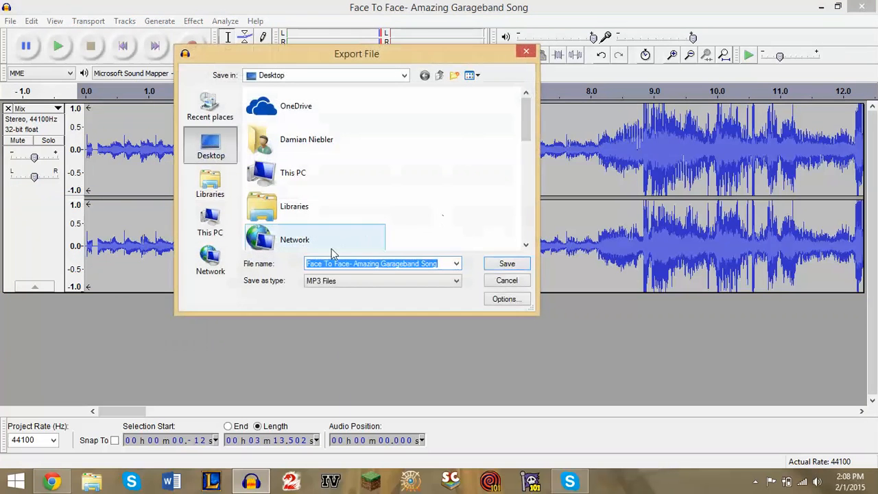
{"action": "key", "text": "BackSpace"}
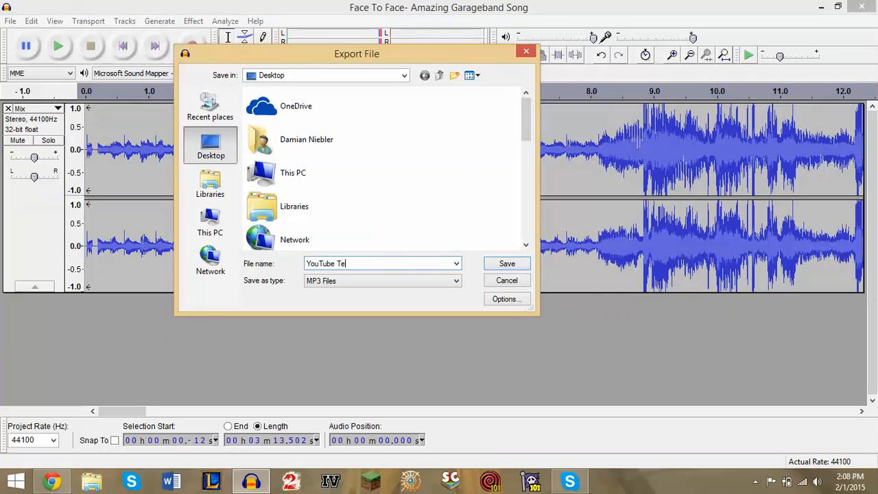
{"action": "type", "text": "YouTube Test"}
{"action": "key", "text": "Return"}
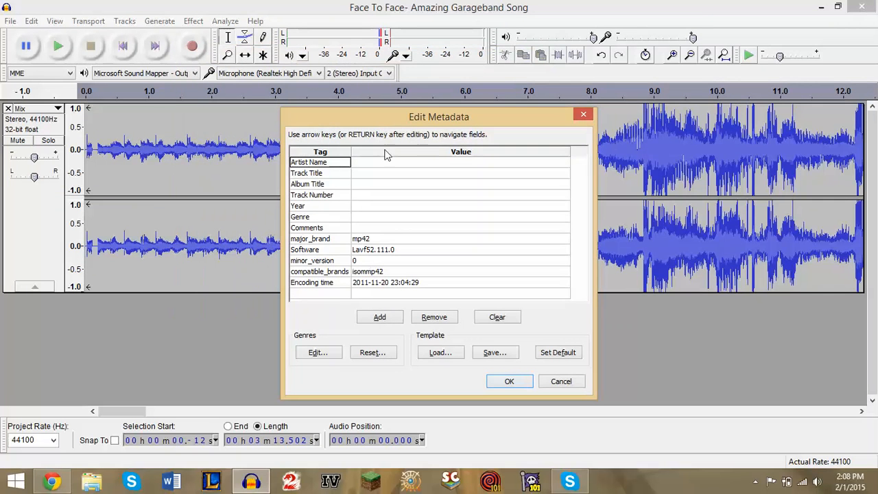
{"action": "left_click_drag", "start_coordinate": [437, 118], "coordinate": [410, 91]}
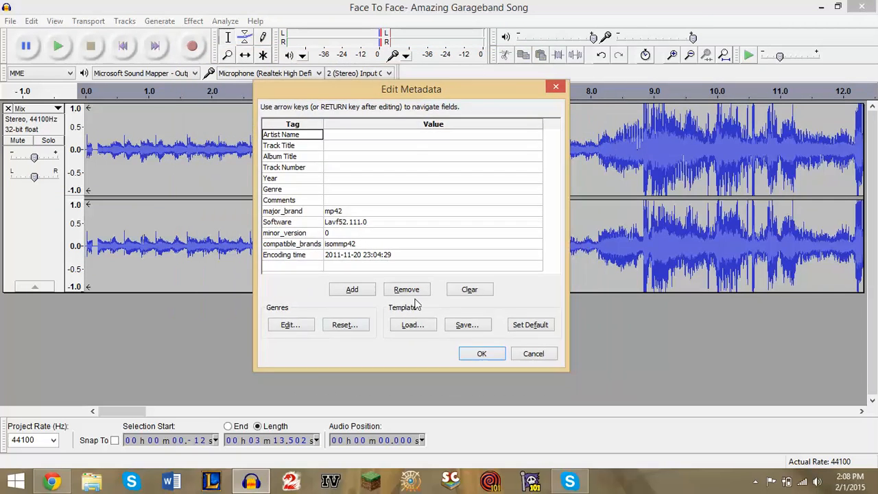
{"action": "left_click", "coordinate": [484, 356]}
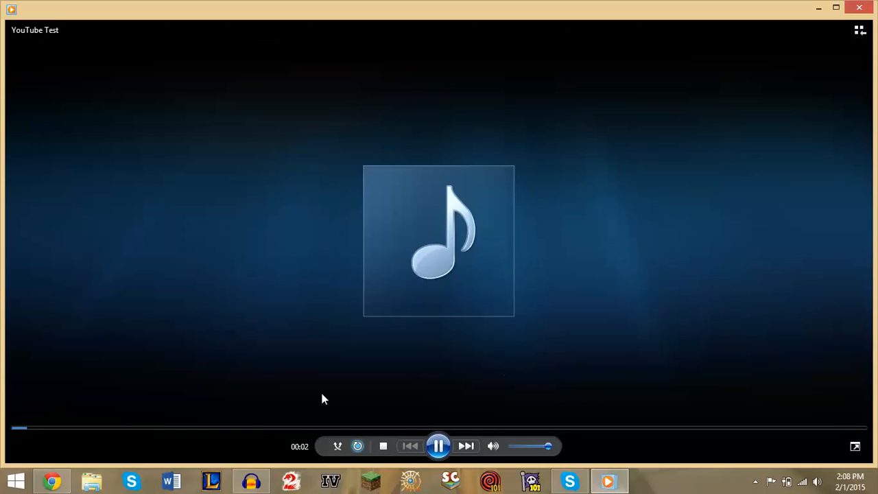
Step: Spot-check the exported YouTube Test file in the media player, pausing at about 18 s, and return to a maximized Audacity window
{"action": "left_click", "coordinate": [94, 430]}
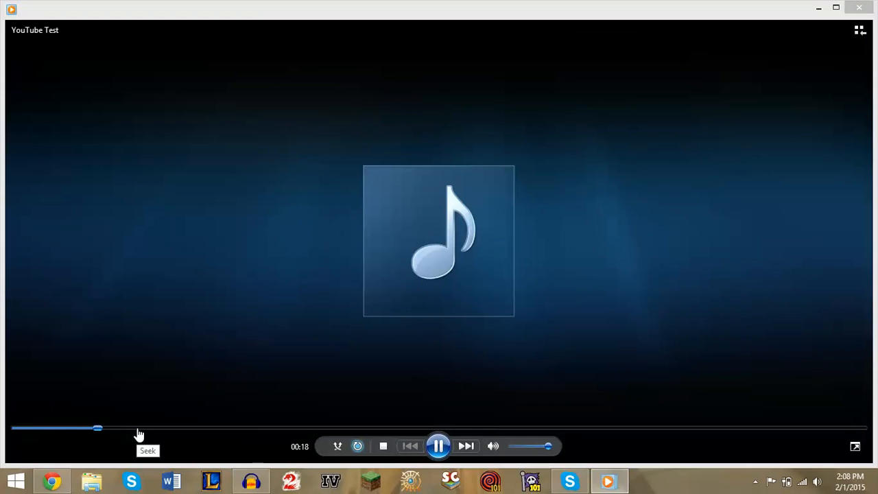
{"action": "left_click", "coordinate": [137, 429]}
{"action": "left_click", "coordinate": [71, 430]}
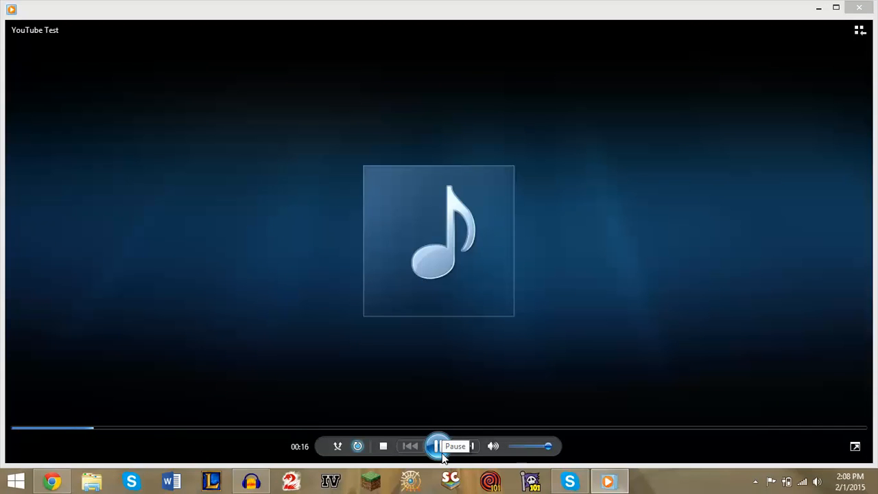
{"action": "left_click", "coordinate": [438, 447]}
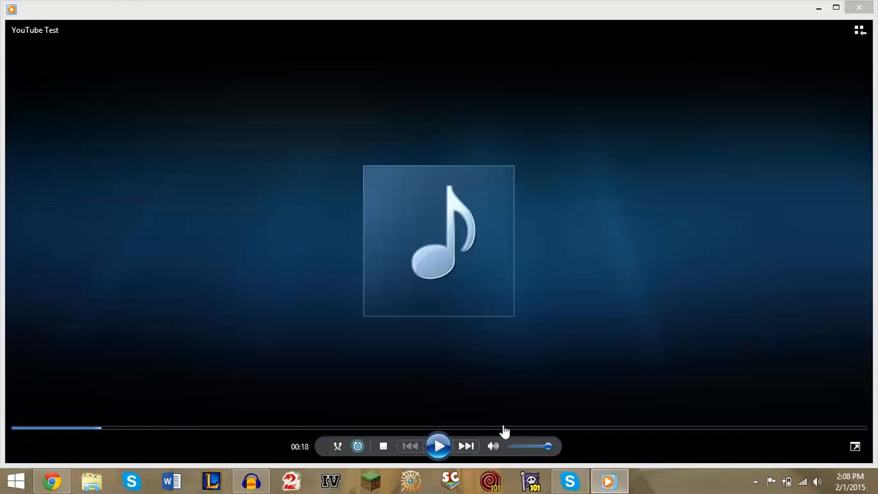
{"action": "left_click", "coordinate": [605, 482]}
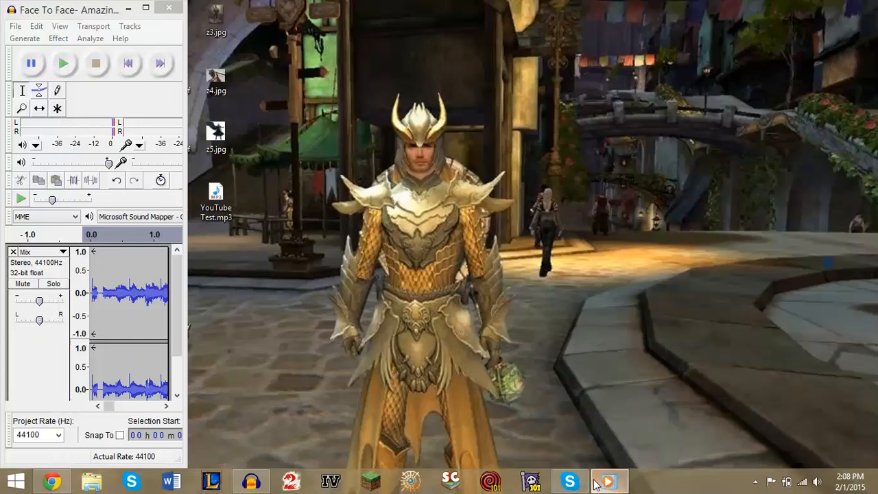
{"action": "left_click", "coordinate": [146, 7]}
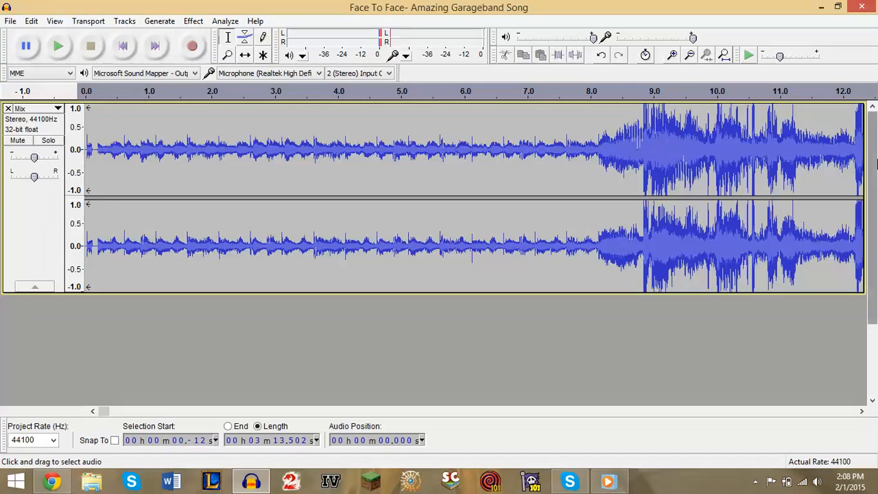
{"action": "mouse_move", "coordinate": [876, 188]}
{"action": "left_mouse_down"}
{"action": "mouse_move", "coordinate": [876, 306]}
{"action": "mouse_move", "coordinate": [874, 178]}
{"action": "left_mouse_up"}
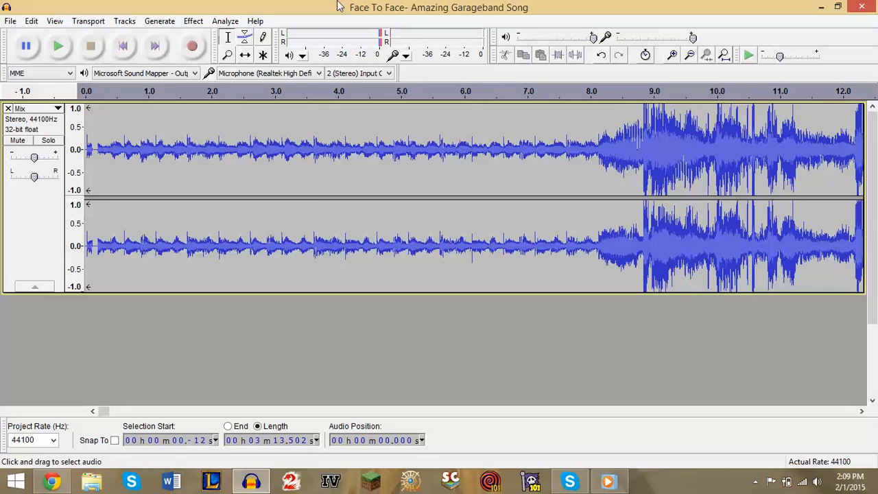
{"action": "left_click", "coordinate": [124, 21]}
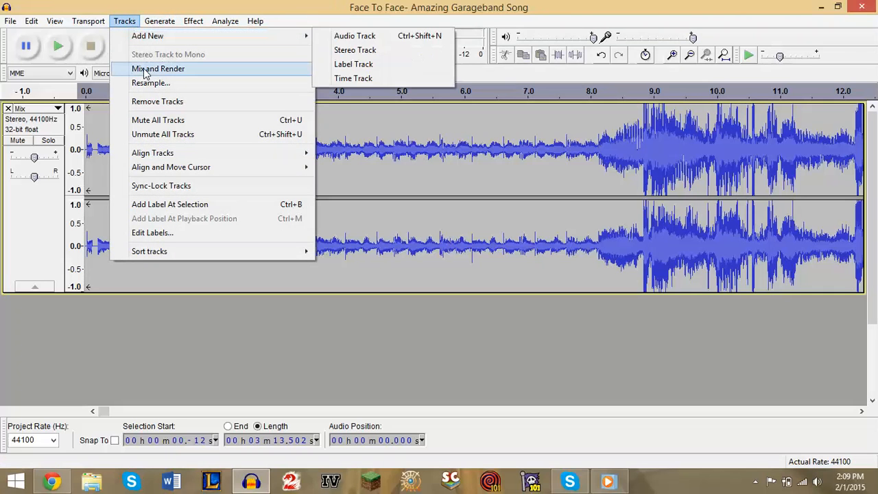
{"action": "left_click", "coordinate": [402, 254]}
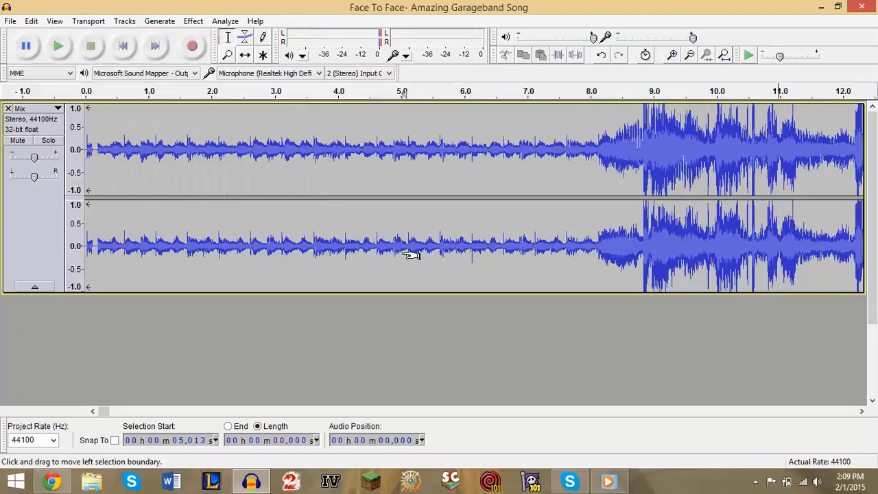